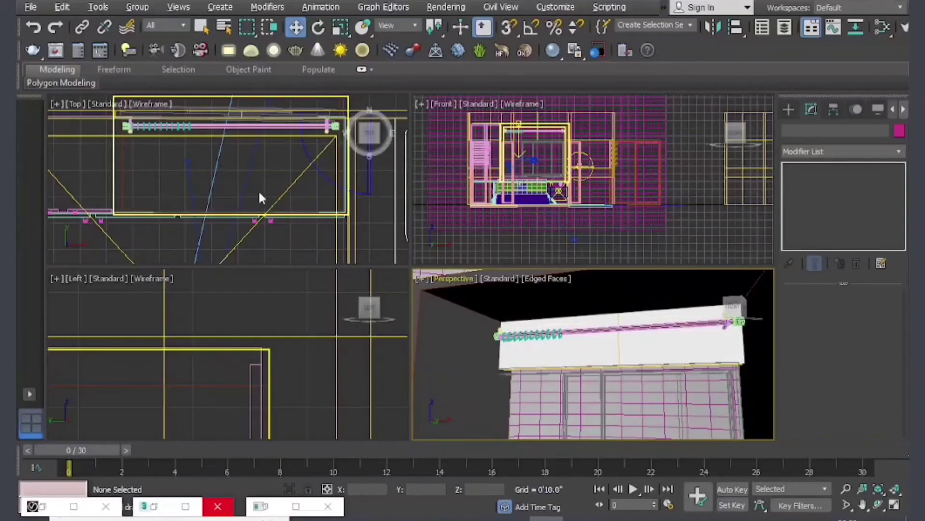
# Open the Create panel, orbit the Perspective view, and select the ceiling rectangle Rectangle018
pyautogui.click(788, 109)
pyautogui.moveTo(593, 347)
pyautogui.keyDown('alt'); pyautogui.mouseDown(button='middle')
pyautogui.moveTo(597, 316)
pyautogui.moveTo(575, 348)
pyautogui.moveTo(528, 324)
pyautogui.mouseUp(button='middle'); pyautogui.keyUp('alt')
pyautogui.click(529, 324)
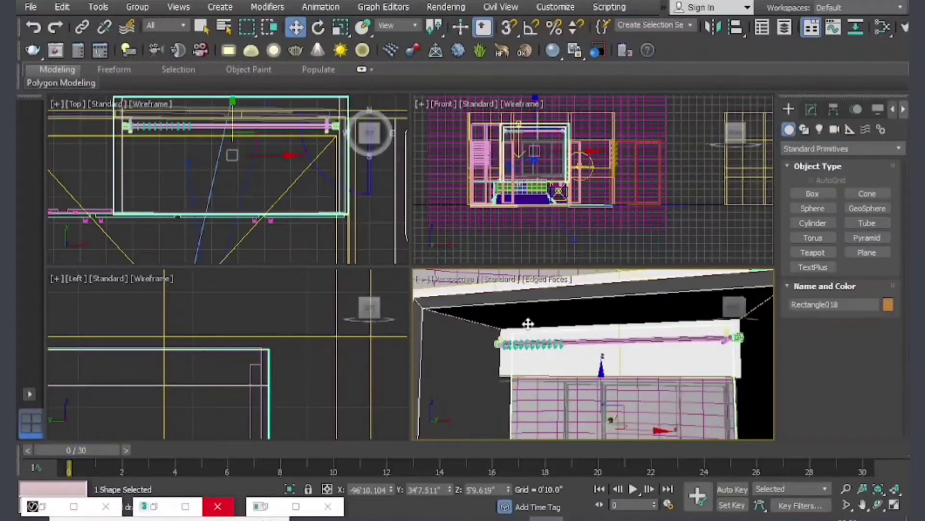
# Create a sphere (Sphere004) in the Top view and move it up toward the ceiling
pyautogui.click(814, 208)
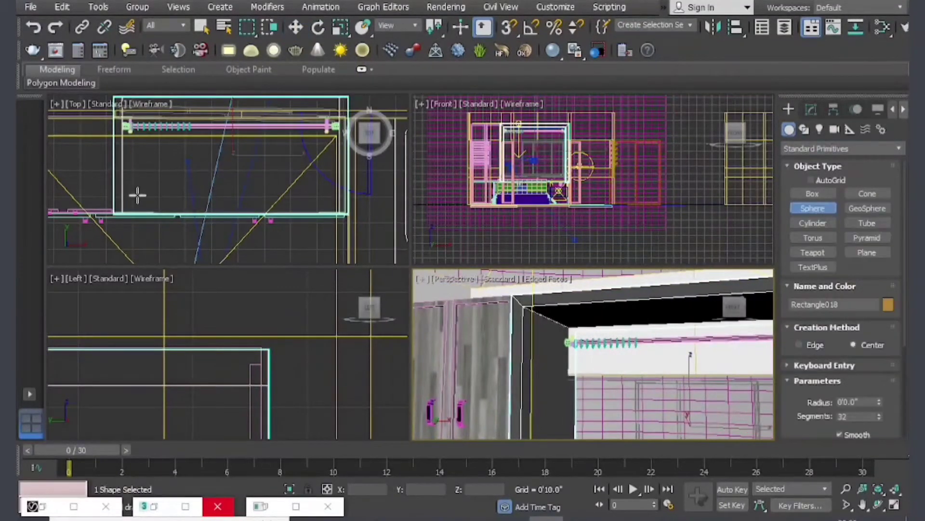
pyautogui.moveTo(131, 198); pyautogui.dragTo(185, 196)
pyautogui.scroll(2, 129, 197)
pyautogui.press('w')
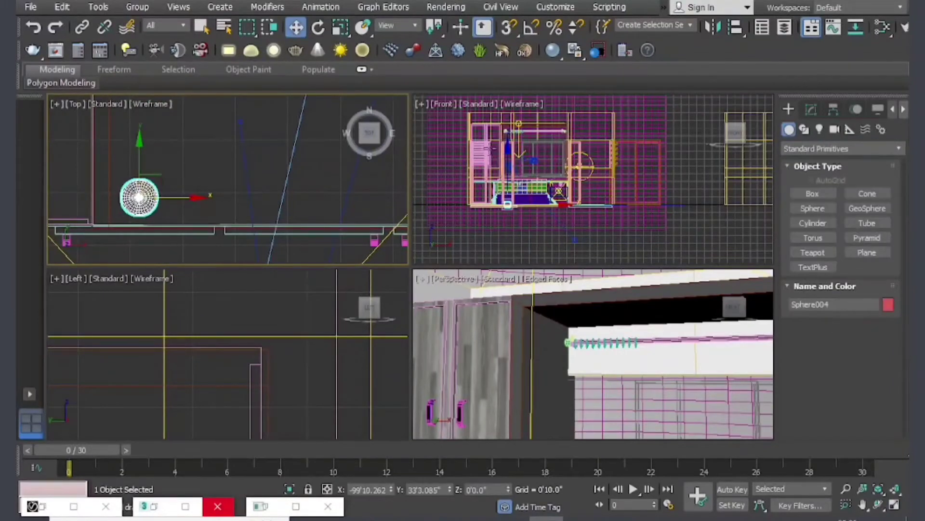
pyautogui.scroll(-4, 496, 172)
pyautogui.scroll(5, 495, 172)
pyautogui.moveTo(495, 172); pyautogui.dragTo(513, 59)
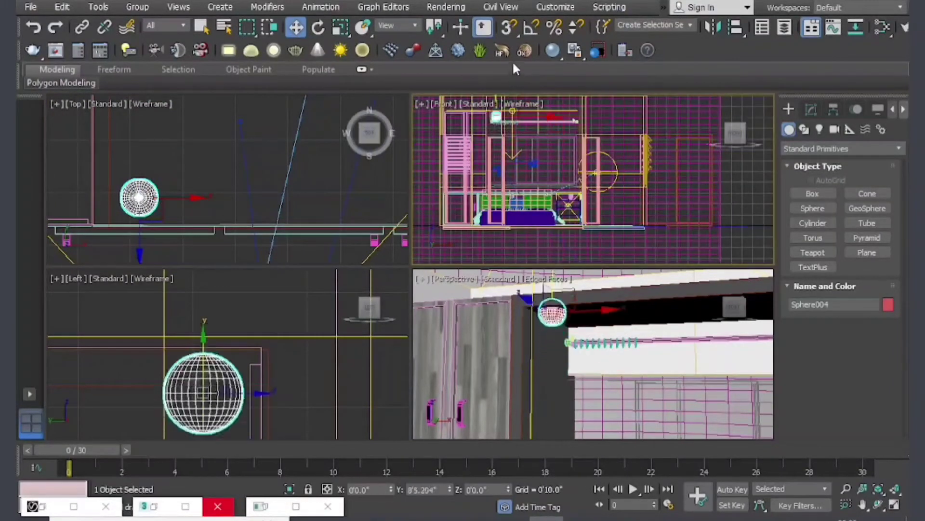
# Add a Slice modifier to Sphere004 with Slice Type set to Remove Top
pyautogui.click(811, 109)
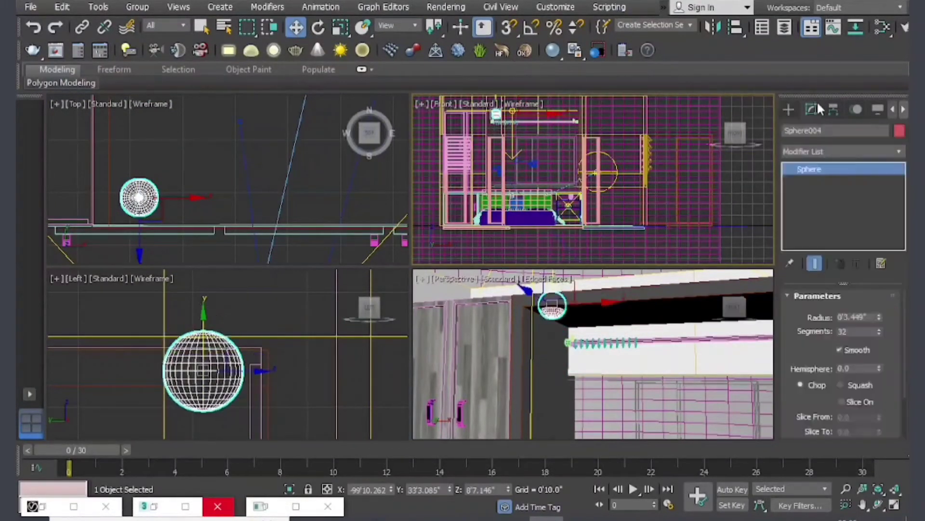
pyautogui.click(900, 147)
pyautogui.scroll(-10, 837, 170)
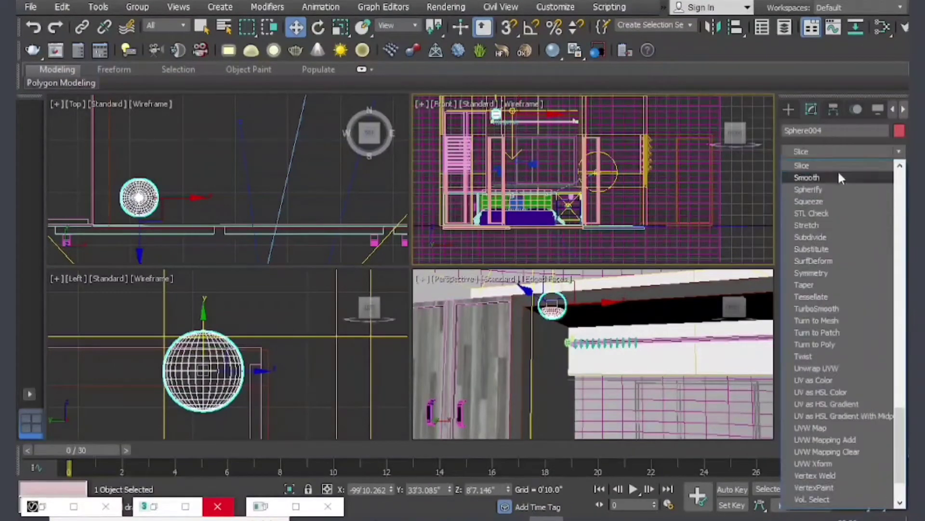
pyautogui.click(828, 163)
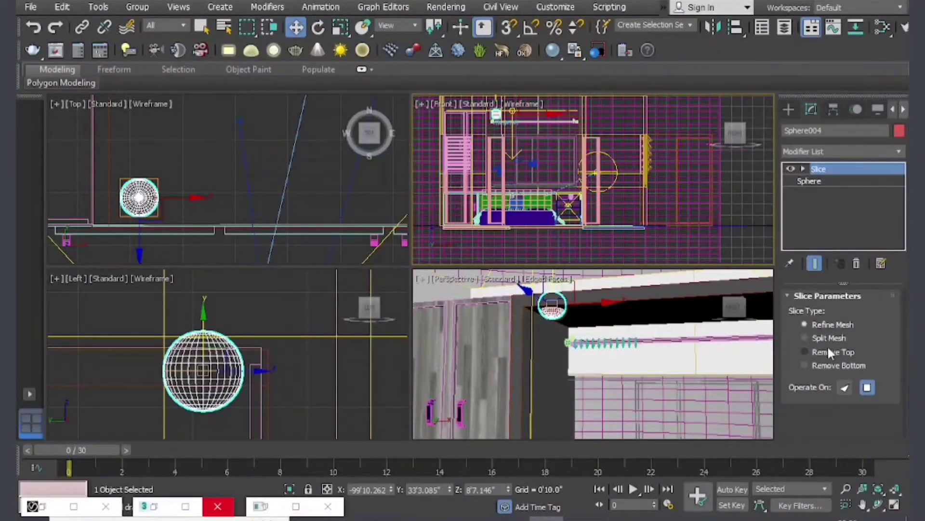
pyautogui.click(828, 351)
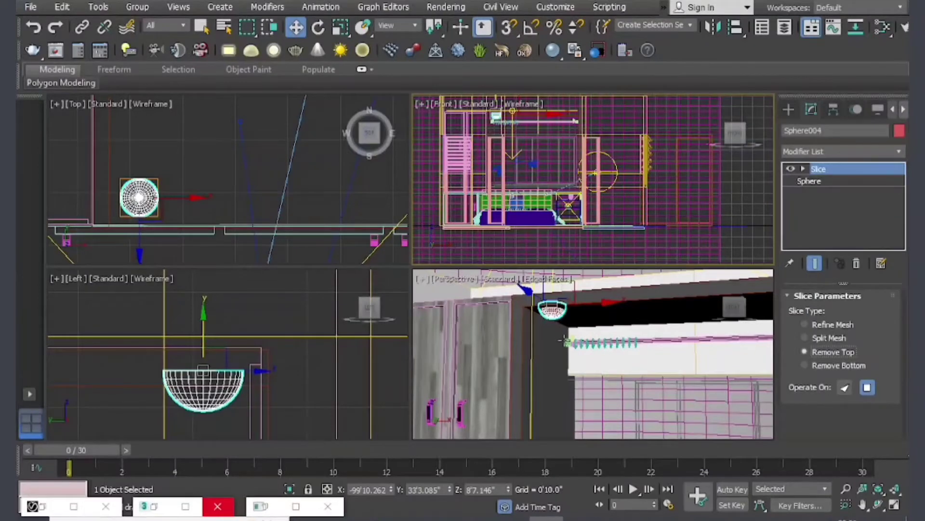
# Lower the Slice Plane along Z so only a shallow bowl remains
pyautogui.scroll(3, 564, 340)
pyautogui.click(803, 169)
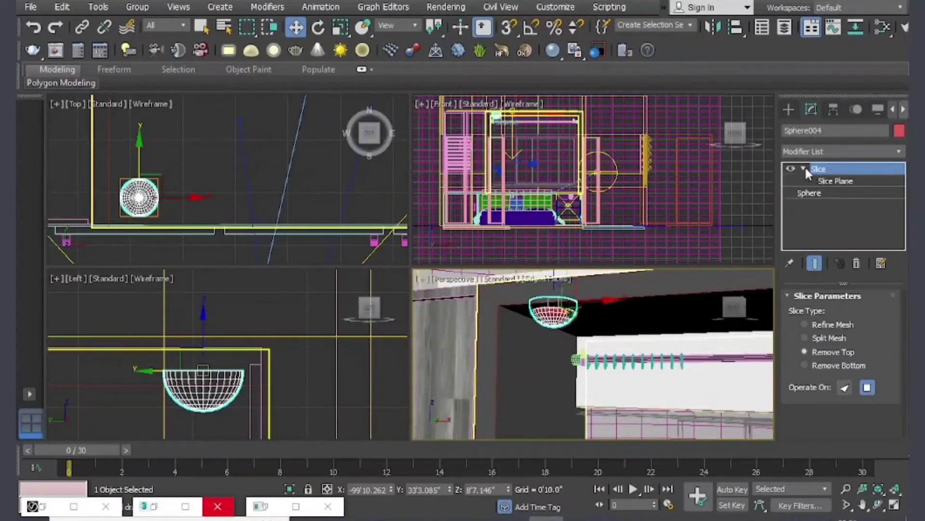
pyautogui.click(832, 181)
pyautogui.scroll(-2, 576, 337)
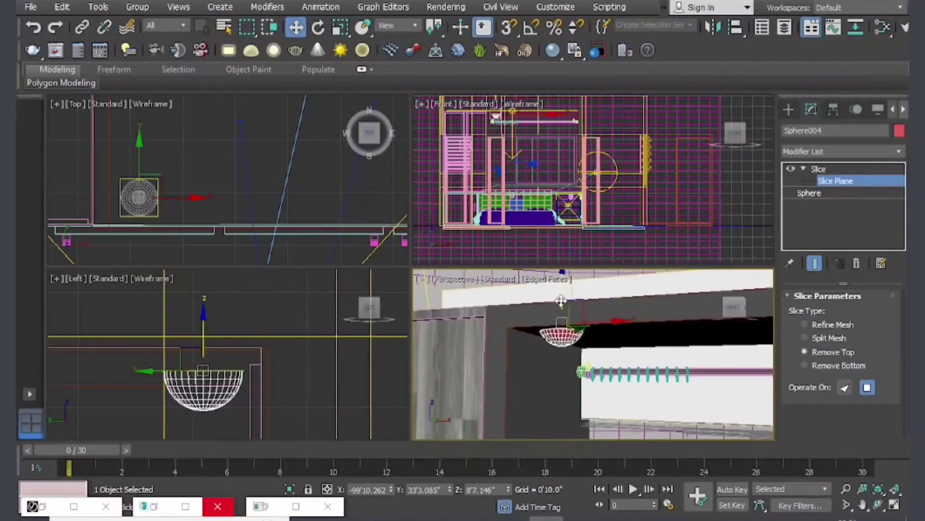
pyautogui.moveTo(561, 302); pyautogui.dragTo(567, 320)
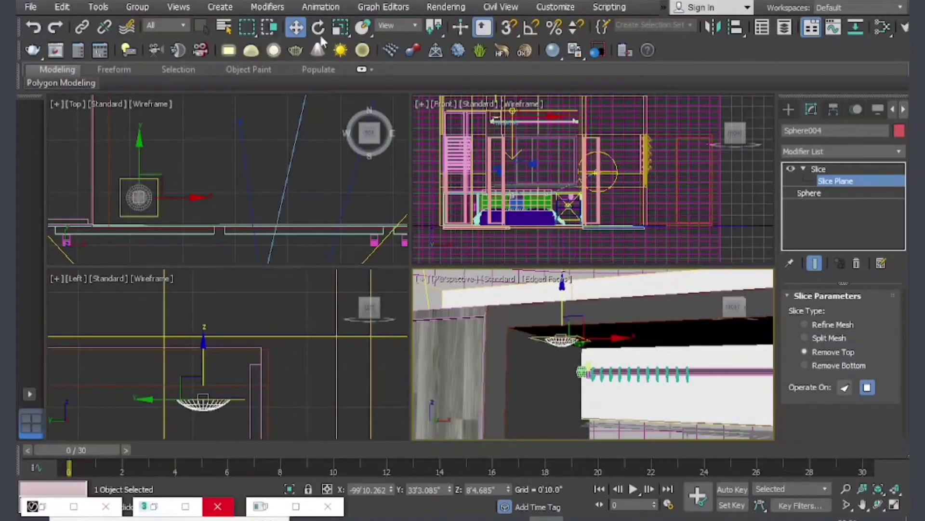
pyautogui.scroll(3, 472, 156)
pyautogui.scroll(3, 523, 171)
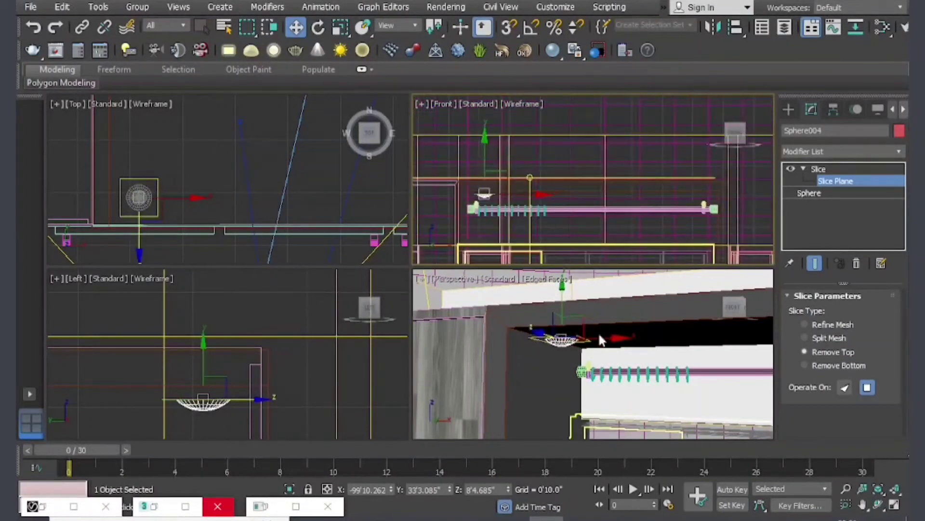
pyautogui.click(785, 111)
# Maximize the Perspective view and raise the bowl slightly toward the ceiling
pyautogui.moveTo(540, 330); pyautogui.dragTo(552, 316, button='middle')
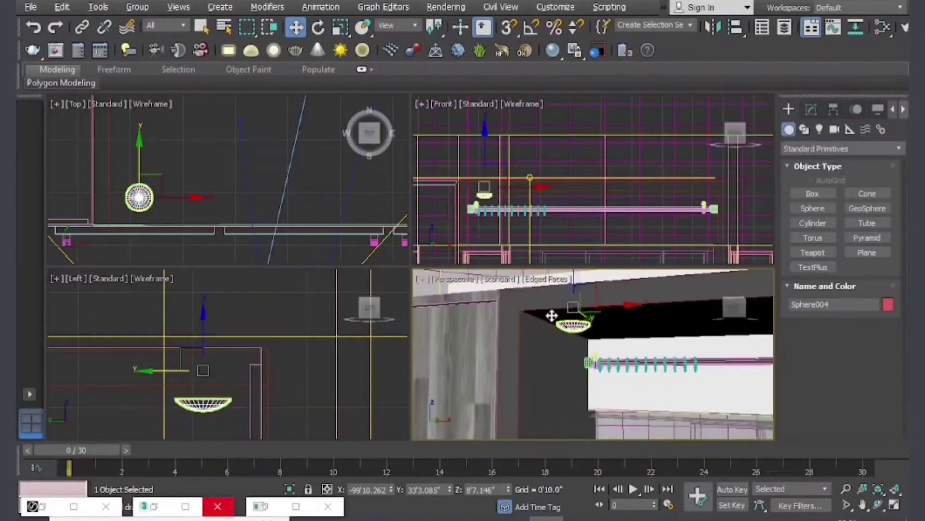
pyautogui.hotkey('alt', 'w')
pyautogui.scroll(2, 376, 193)
pyautogui.scroll(2, 377, 193)
pyautogui.scroll(2, 376, 186)
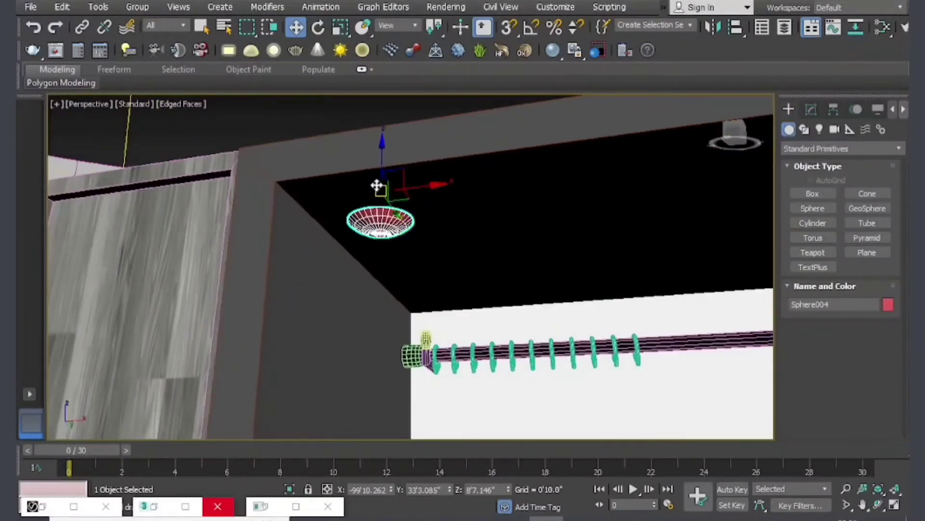
pyautogui.moveTo(381, 170); pyautogui.dragTo(393, 153)
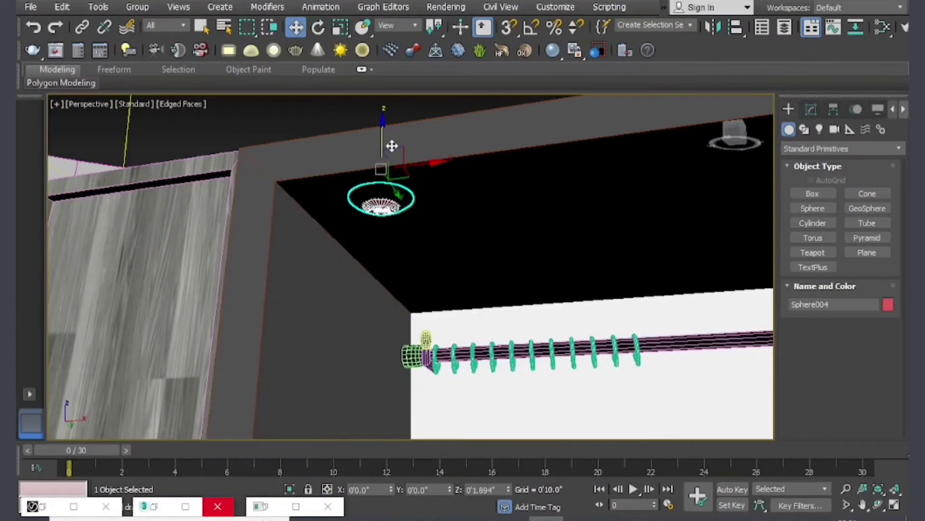
# Shift the bowl sideways along Y, then restore the four-view layout
pyautogui.moveTo(392, 153)
pyautogui.keyDown('alt'); pyautogui.mouseDown(button='middle')
pyautogui.moveTo(426, 161)
pyautogui.moveTo(425, 183)
pyautogui.moveTo(326, 186)
pyautogui.moveTo(325, 203)
pyautogui.moveTo(345, 206)
pyautogui.moveTo(381, 186)
pyautogui.mouseUp(button='middle'); pyautogui.keyUp('alt')
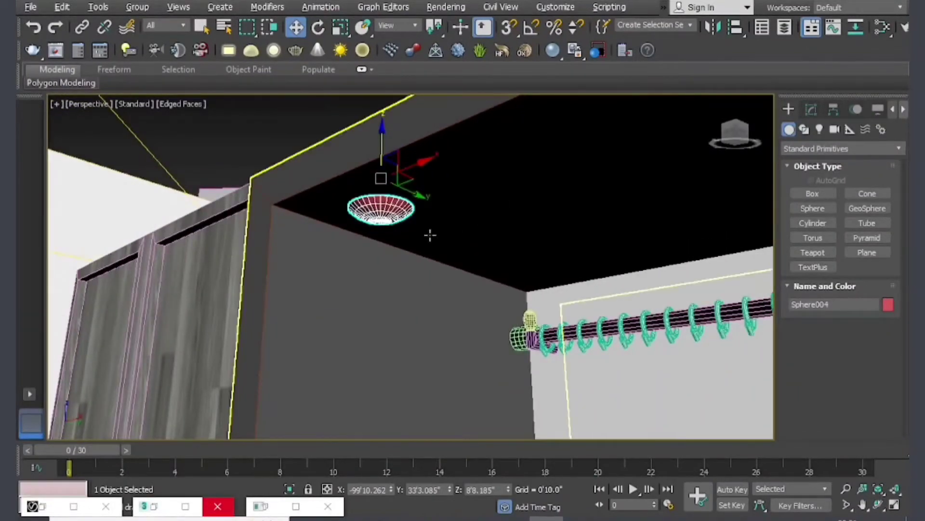
pyautogui.keyDown('alt'); pyautogui.moveTo(430, 235); pyautogui.dragTo(424, 243, button='middle'); pyautogui.keyUp('alt')
pyautogui.moveTo(422, 208); pyautogui.dragTo(435, 207)
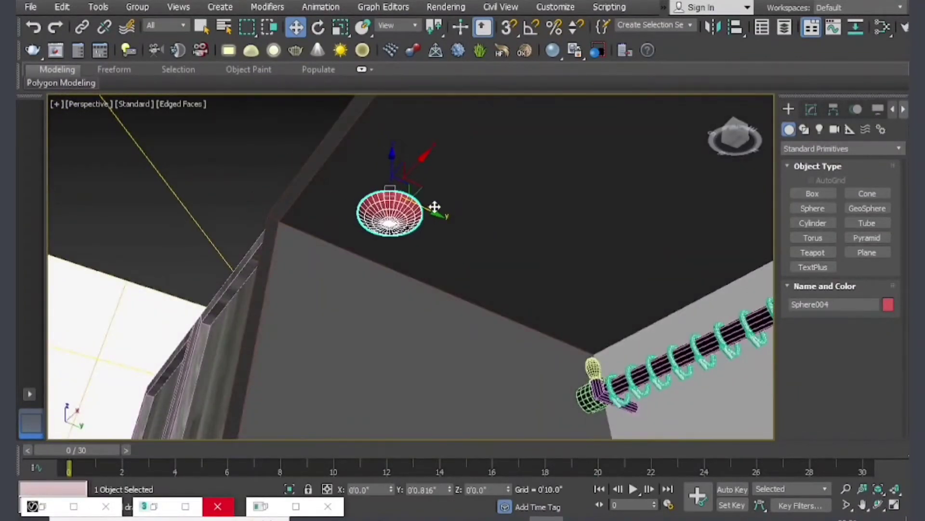
pyautogui.hotkey('alt', 'w')
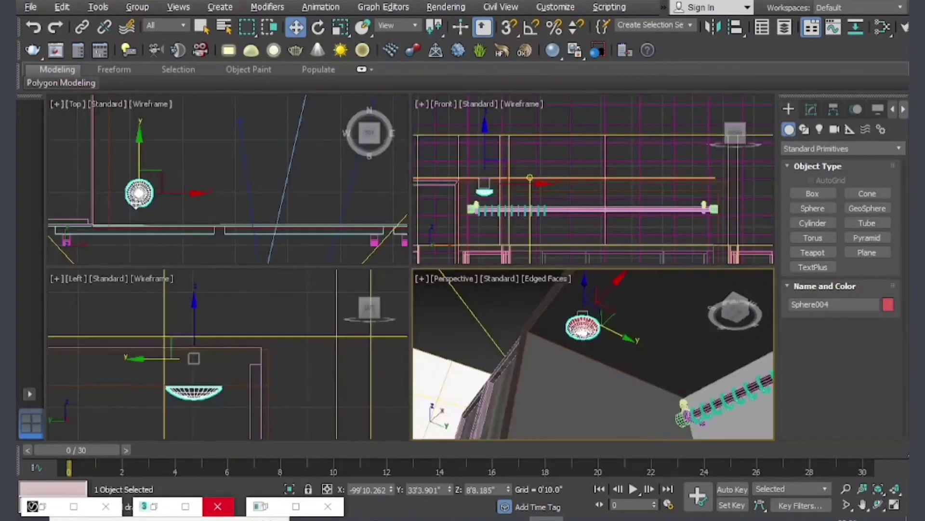
pyautogui.scroll(3, 124, 194)
pyautogui.scroll(3, 125, 194)
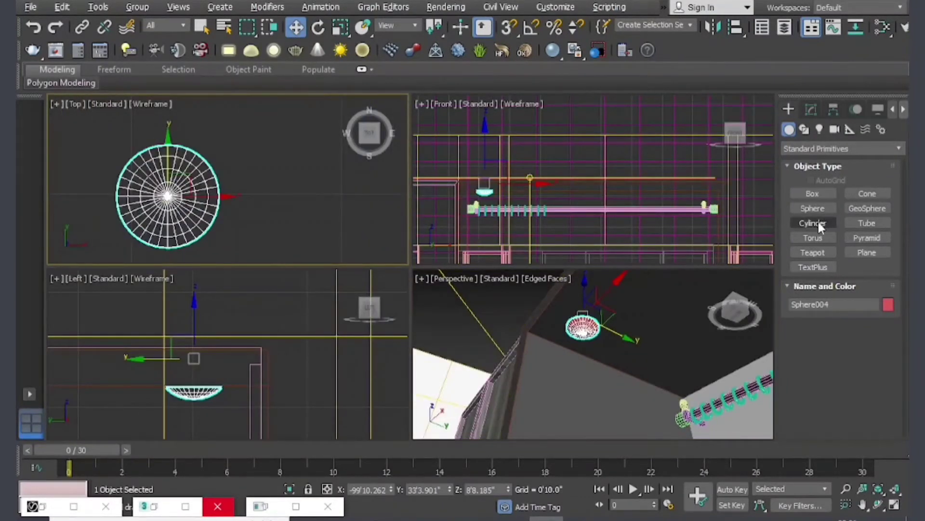
# Draw a circle spline (Circle006) centred on the hemisphere, tracing the bowl's outline in Top view
pyautogui.click(789, 130)
pyautogui.click(803, 129)
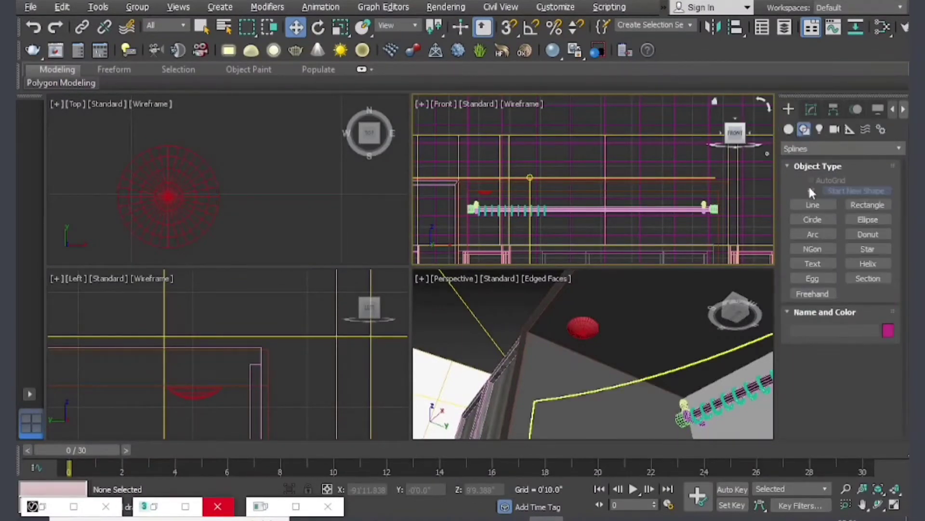
pyautogui.click(808, 218)
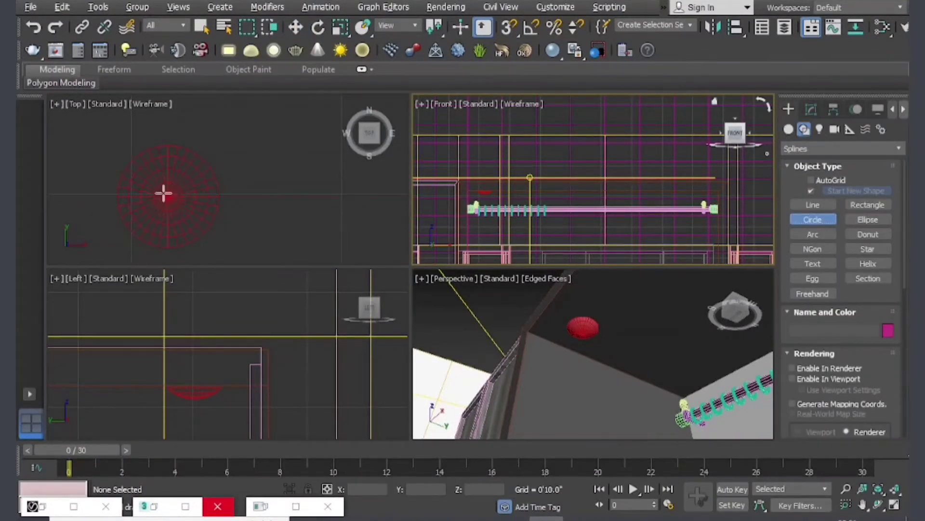
pyautogui.moveTo(167, 196); pyautogui.dragTo(204, 236)
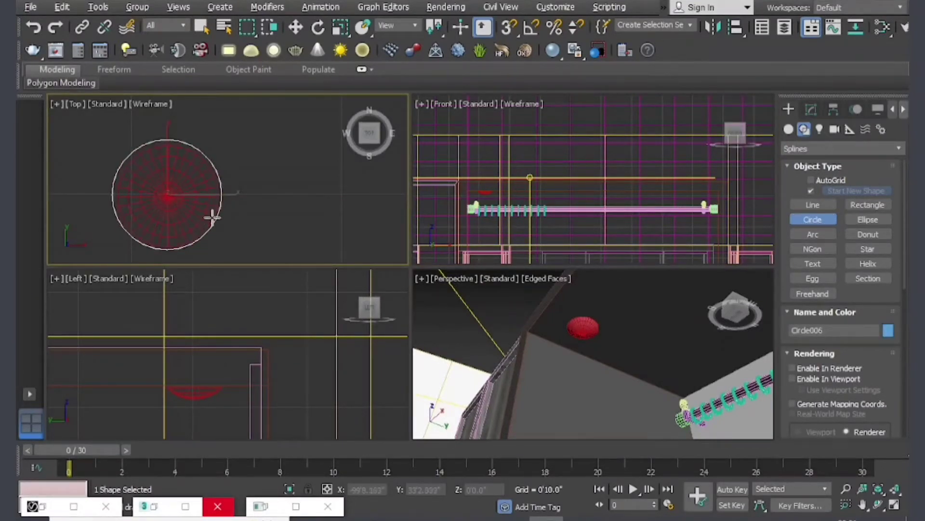
pyautogui.rightClick(207, 215)
pyautogui.scroll(3, 186, 206)
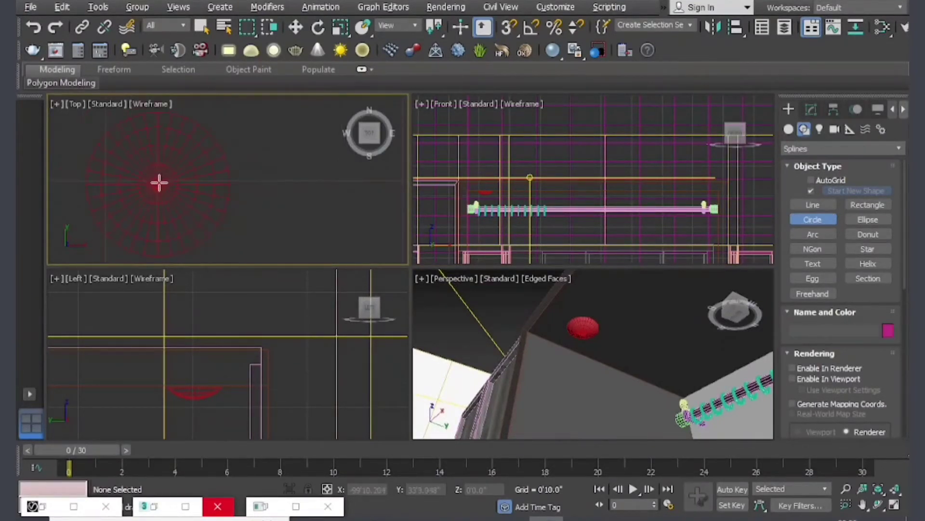
pyautogui.moveTo(157, 184); pyautogui.dragTo(218, 225)
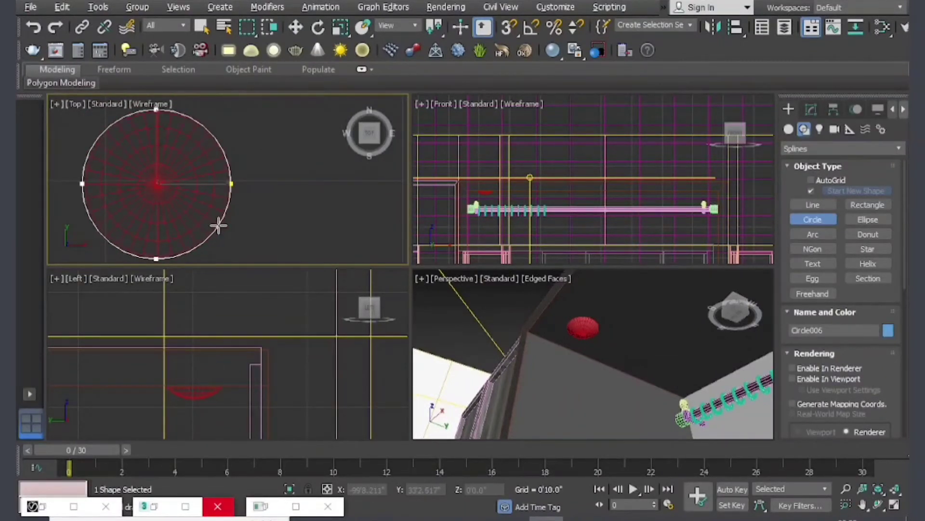
# Move Circle006 up in the Front view, then back down to the bowl's rim height
pyautogui.click(812, 109)
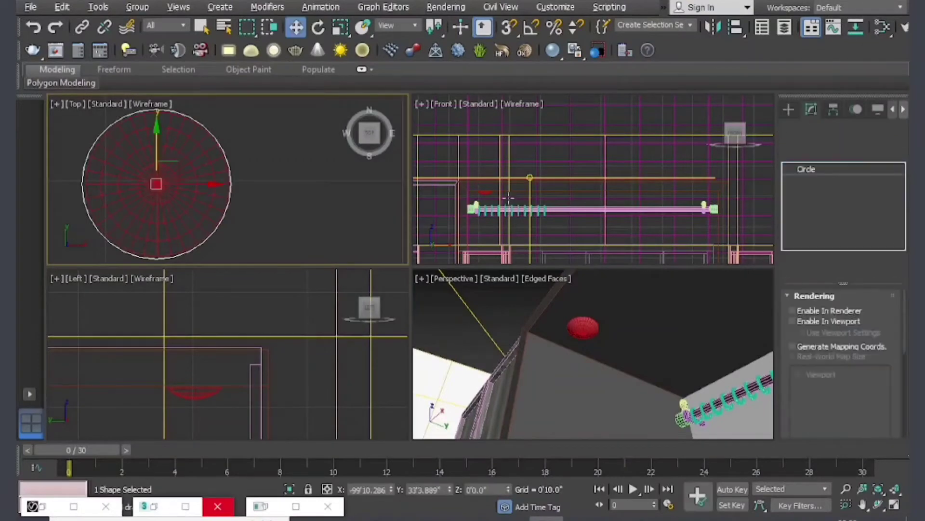
pyautogui.press('w')
pyautogui.scroll(-3, 504, 187)
pyautogui.scroll(-2, 504, 187)
pyautogui.moveTo(505, 187); pyautogui.dragTo(506, 145)
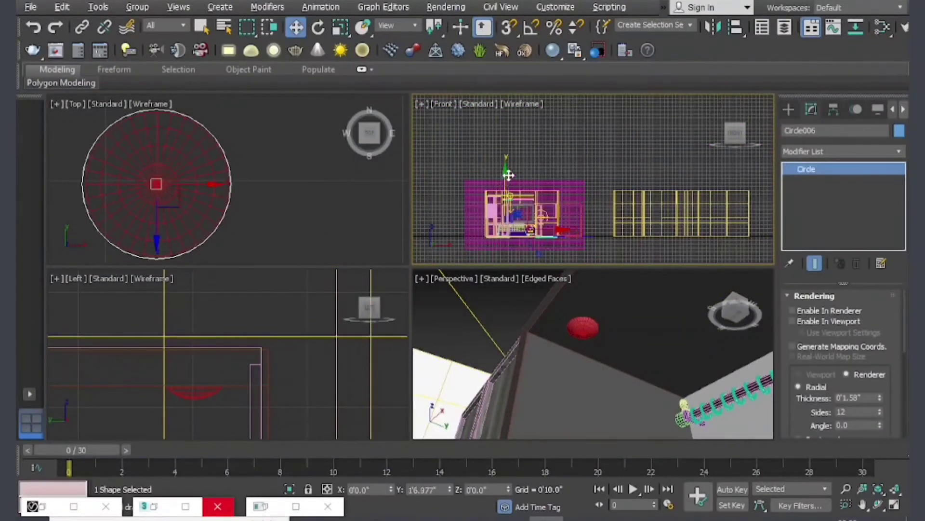
pyautogui.scroll(2, 502, 192)
pyautogui.scroll(2, 502, 191)
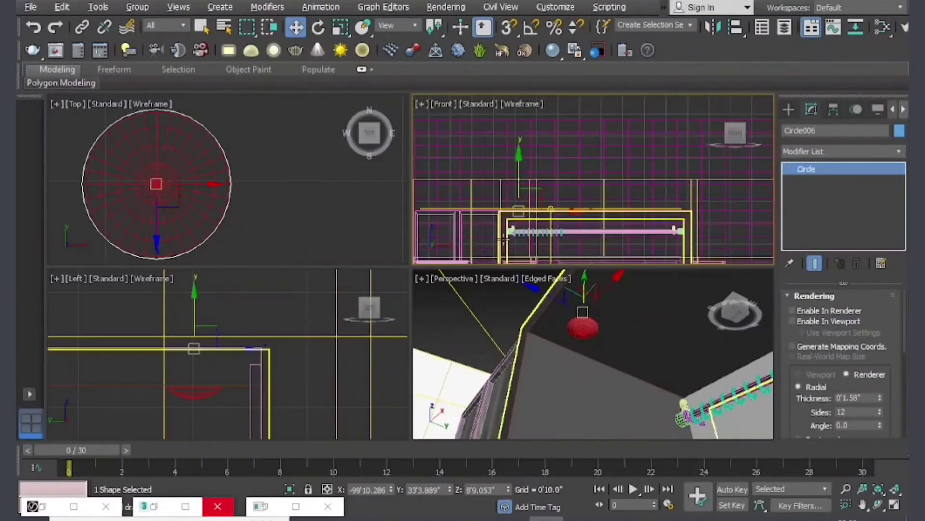
pyautogui.scroll(2, 521, 178)
pyautogui.scroll(2, 536, 165)
pyautogui.moveTo(541, 141); pyautogui.dragTo(540, 154)
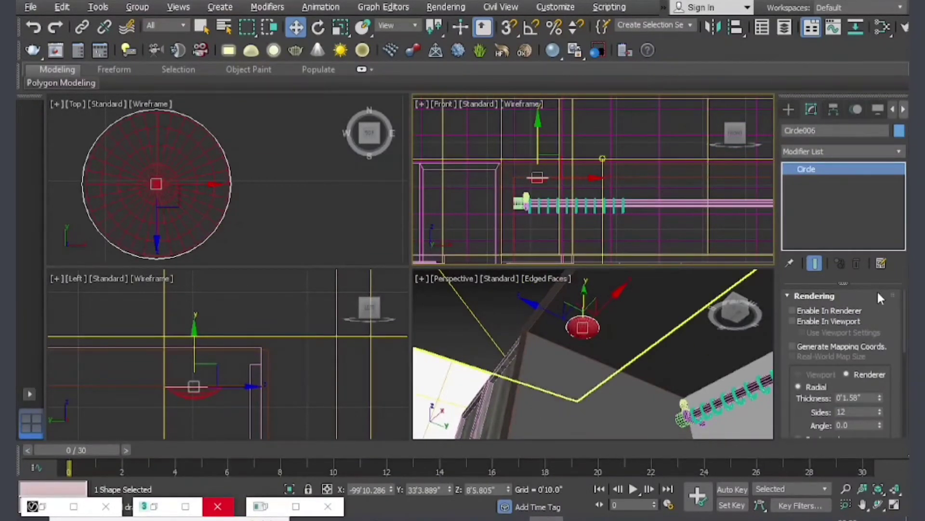
# Enable the circle in renderer and viewport and reduce its thickness to 0'0.901"
pyautogui.click(837, 311)
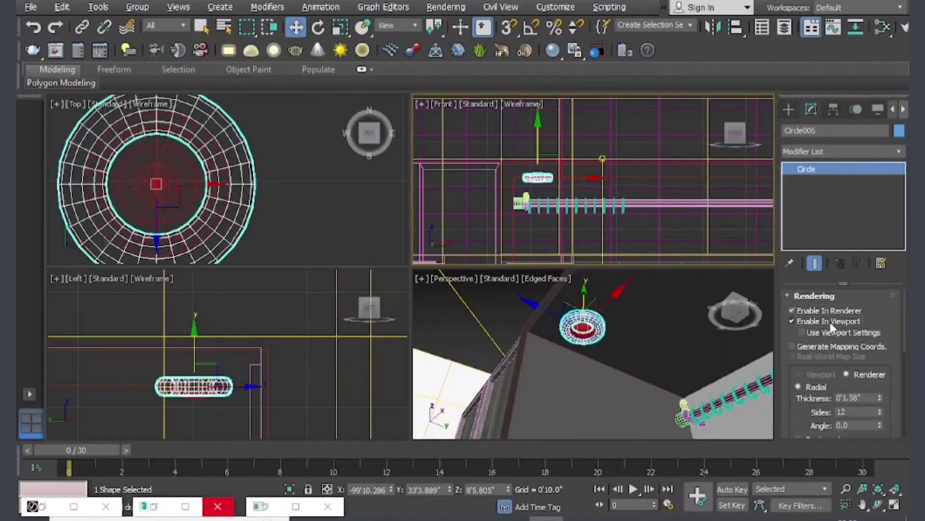
pyautogui.moveTo(881, 400); pyautogui.dragTo(882, 424)
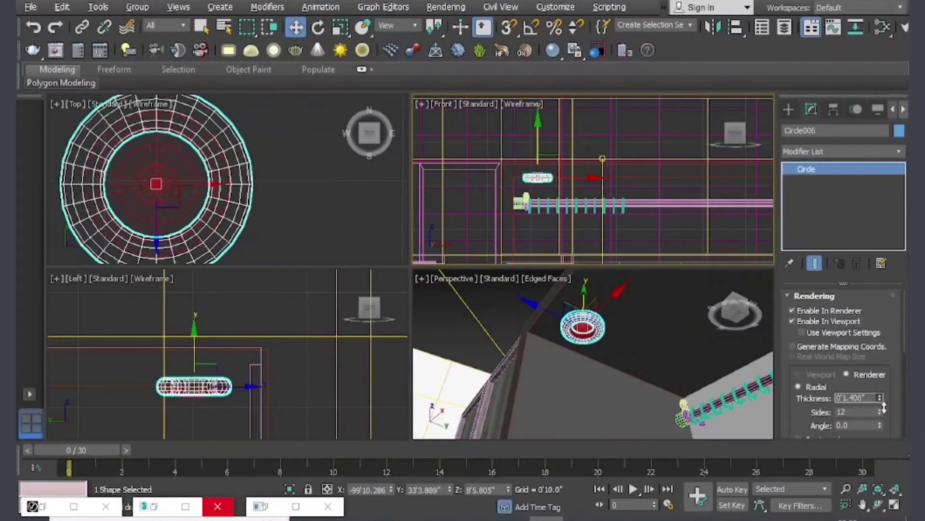
pyautogui.keyDown('alt'); pyautogui.moveTo(684, 337); pyautogui.dragTo(650, 360, button='middle'); pyautogui.keyUp('alt')
pyautogui.hotkey('alt', 'w')
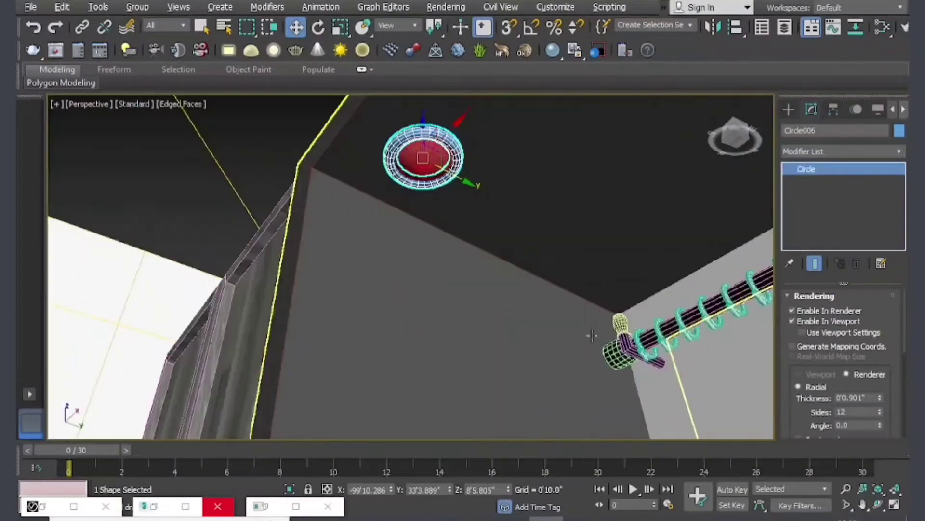
pyautogui.scroll(-2, 795, 386)
# Give the ring a Rectangular section with Length 0 and Width 0'0.44", then frame it
pyautogui.click(799, 399)
pyautogui.moveTo(881, 413); pyautogui.dragTo(881, 444)
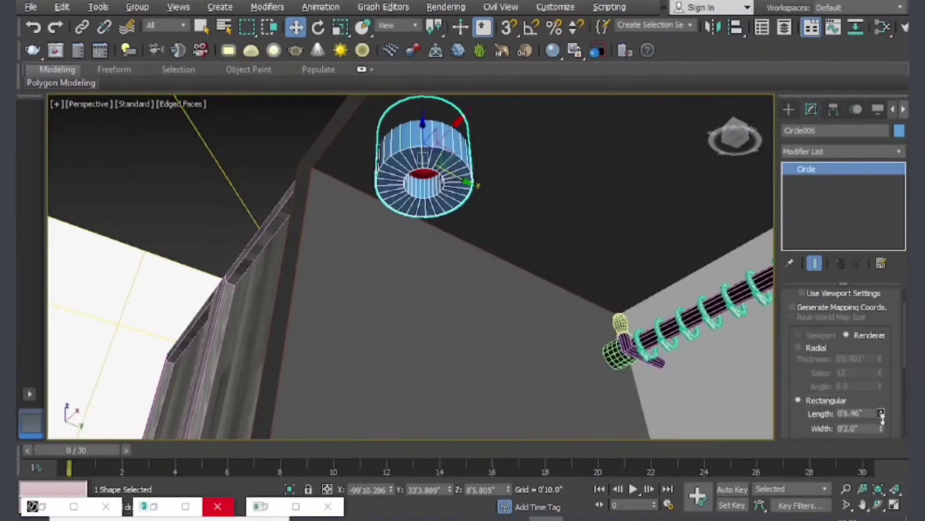
pyautogui.moveTo(802, 418); pyautogui.dragTo(803, 350)
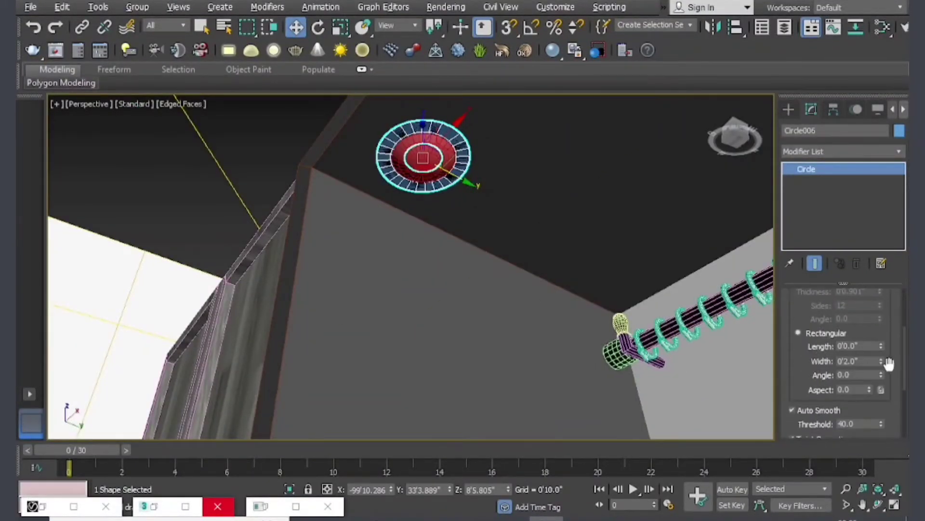
pyautogui.moveTo(881, 359); pyautogui.dragTo(896, 408)
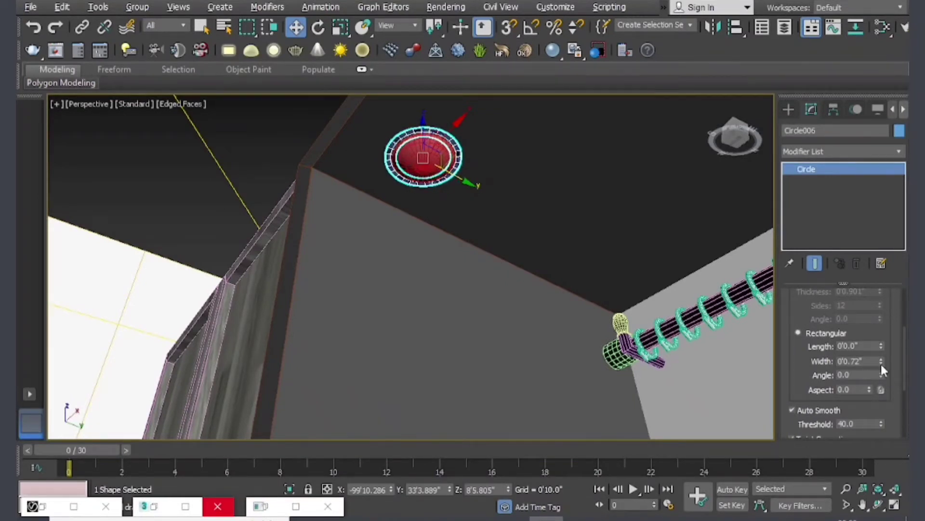
pyautogui.moveTo(881, 363); pyautogui.dragTo(881, 381)
pyautogui.press('z')
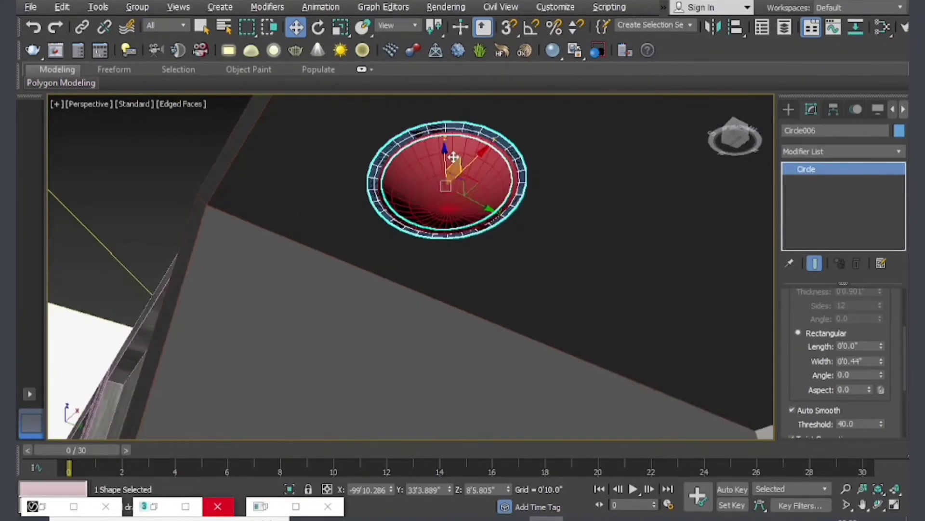
pyautogui.moveTo(448, 152)
pyautogui.keyDown('alt'); pyautogui.mouseDown(button='middle')
pyautogui.moveTo(490, 192)
pyautogui.moveTo(463, 192)
pyautogui.mouseUp(button='middle'); pyautogui.keyUp('alt')
# Open the Slate Material Editor and pan the node view to make room beside the steel material
pyautogui.press('m')
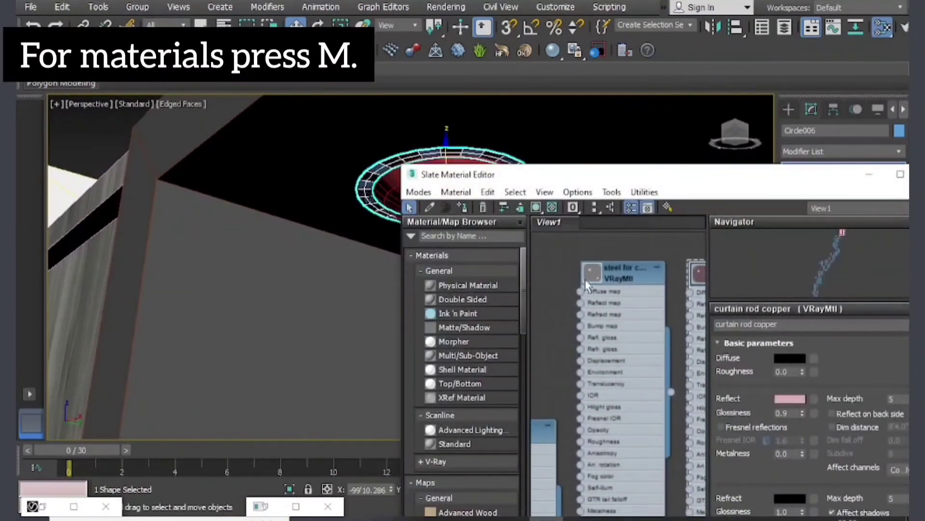
pyautogui.scroll(-2, 587, 285)
pyautogui.scroll(-1, 603, 265)
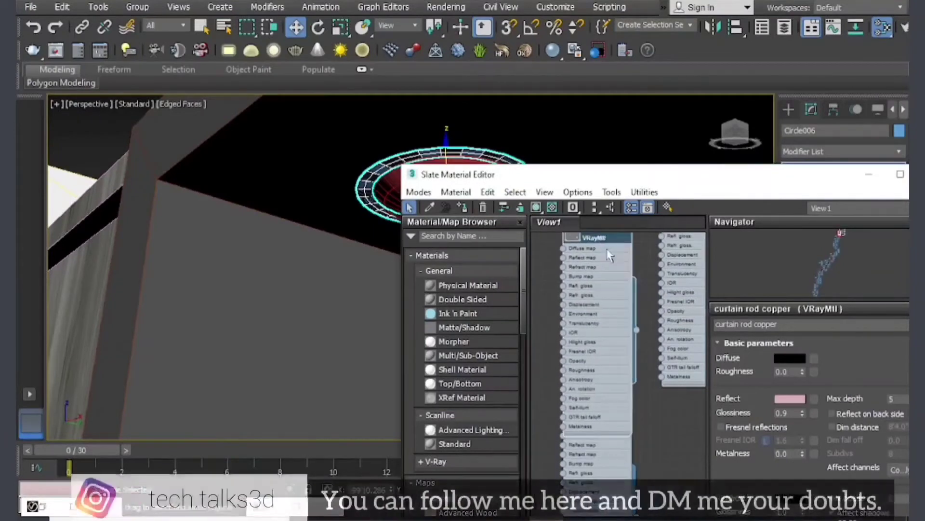
pyautogui.scroll(2, 609, 260)
pyautogui.scroll(1, 603, 273)
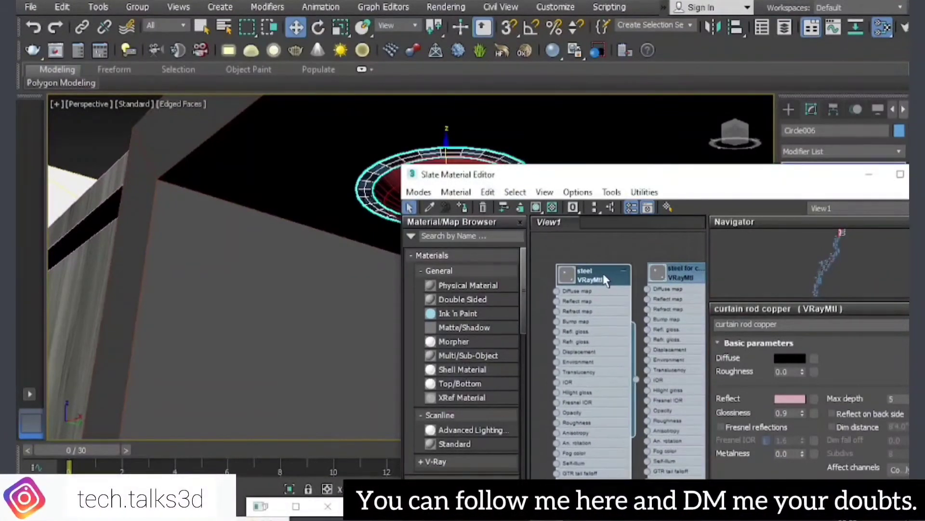
pyautogui.doubleClick(598, 271)
pyautogui.rightClick(598, 271)
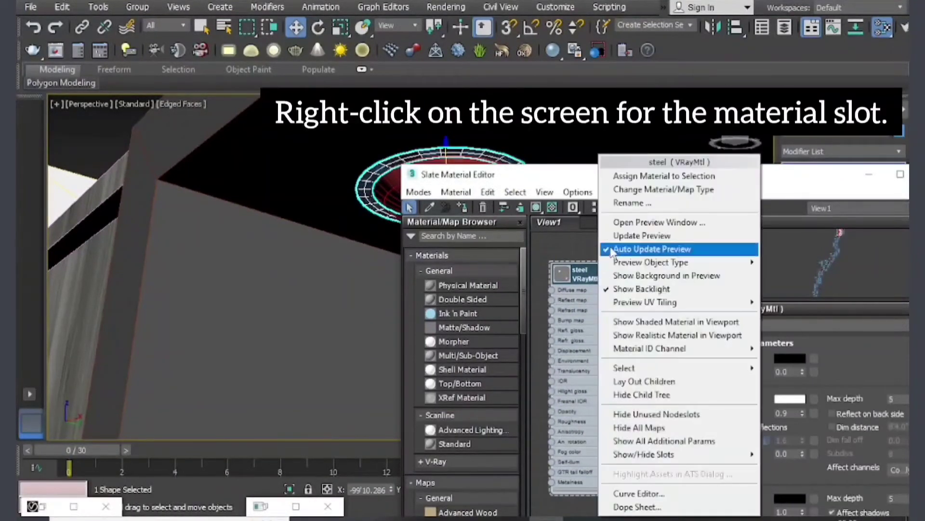
pyautogui.click(585, 272)
pyautogui.moveTo(585, 273); pyautogui.dragTo(576, 333, button='middle')
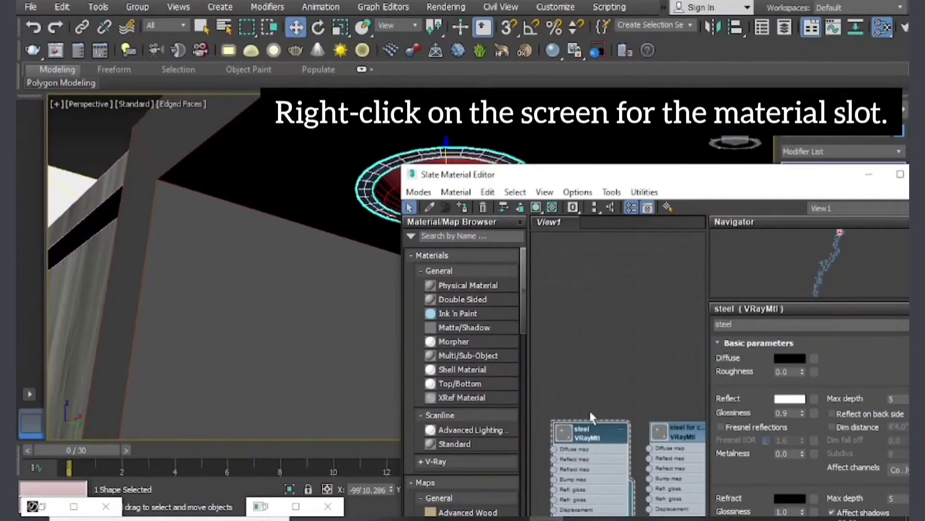
# Create a VRayMtl named 'steel for light' and assign it to the circle
pyautogui.rightClick(559, 284)
pyautogui.moveTo(598, 292)
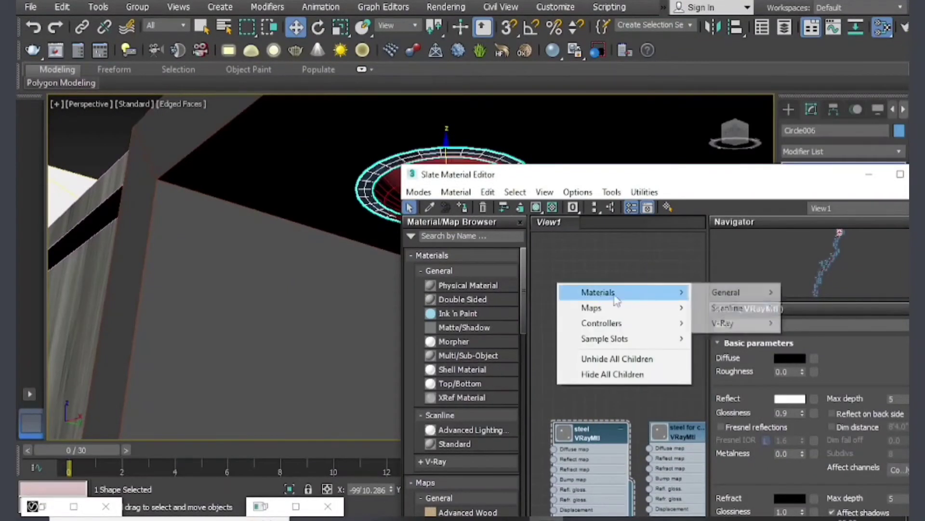
pyautogui.moveTo(723, 323)
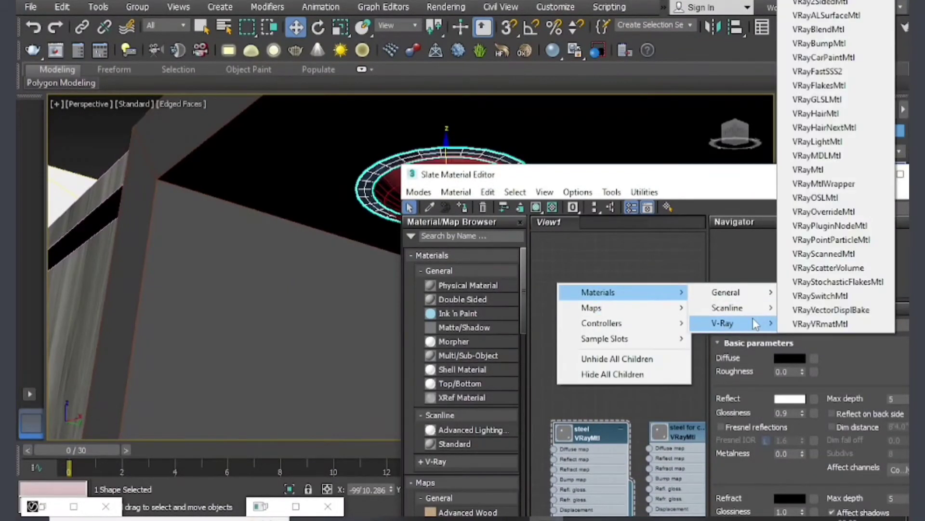
pyautogui.click(846, 169)
pyautogui.doubleClick(560, 281)
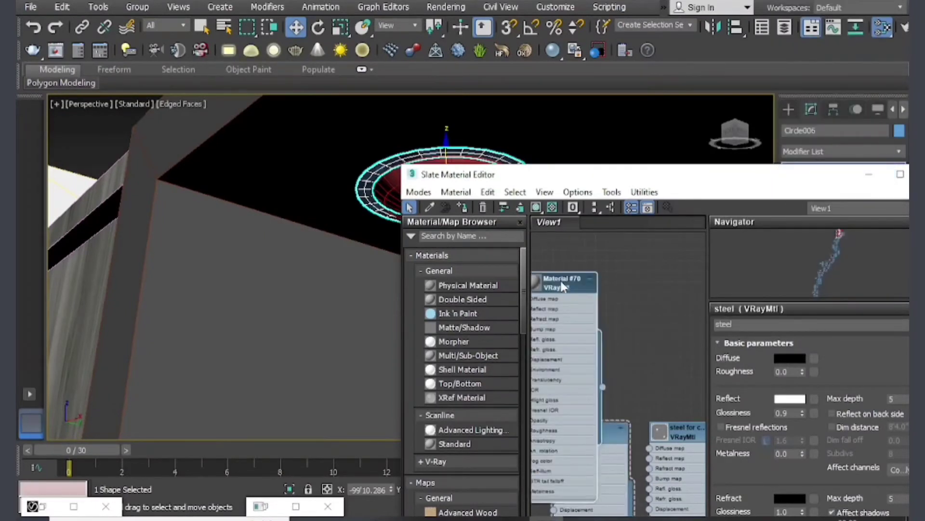
pyautogui.rightClick(562, 286)
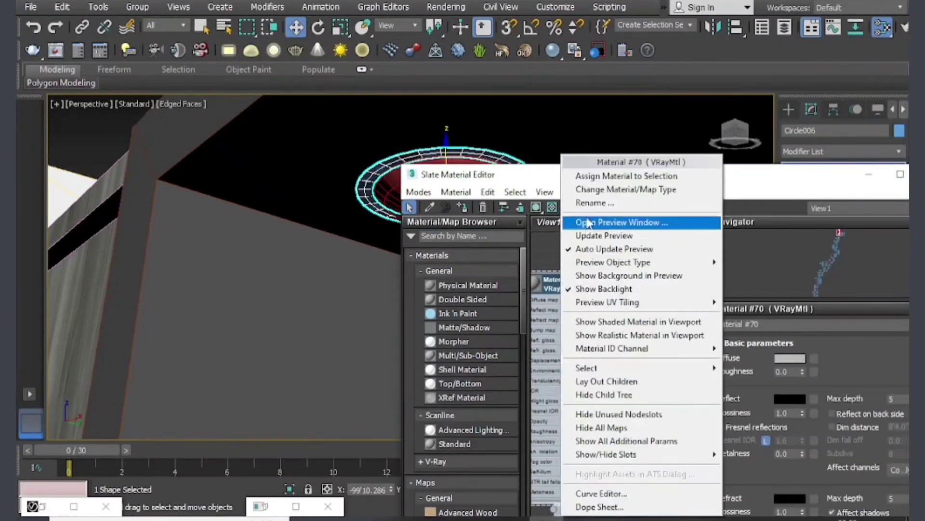
pyautogui.click(632, 177)
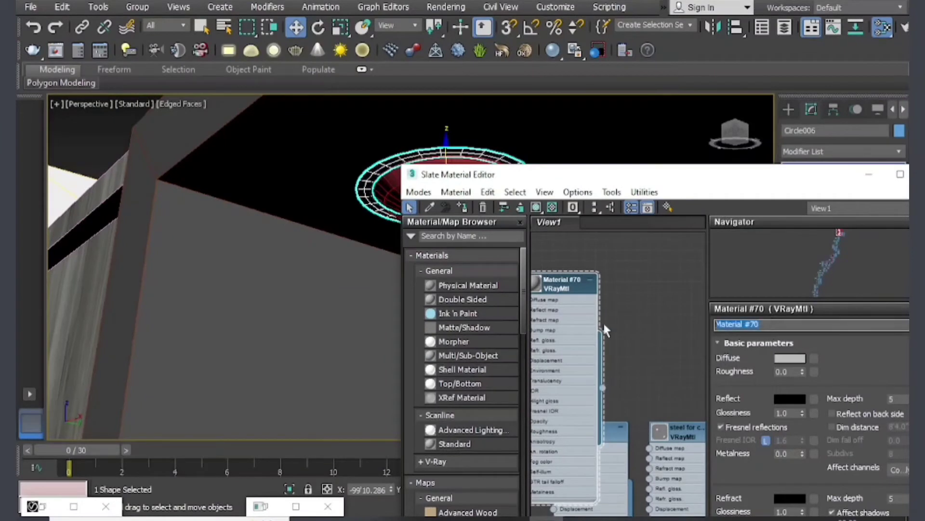
pyautogui.write('steel for light')
# Set the steel material's diffuse colour to black and its reflection colour to pure white
pyautogui.click(790, 357)
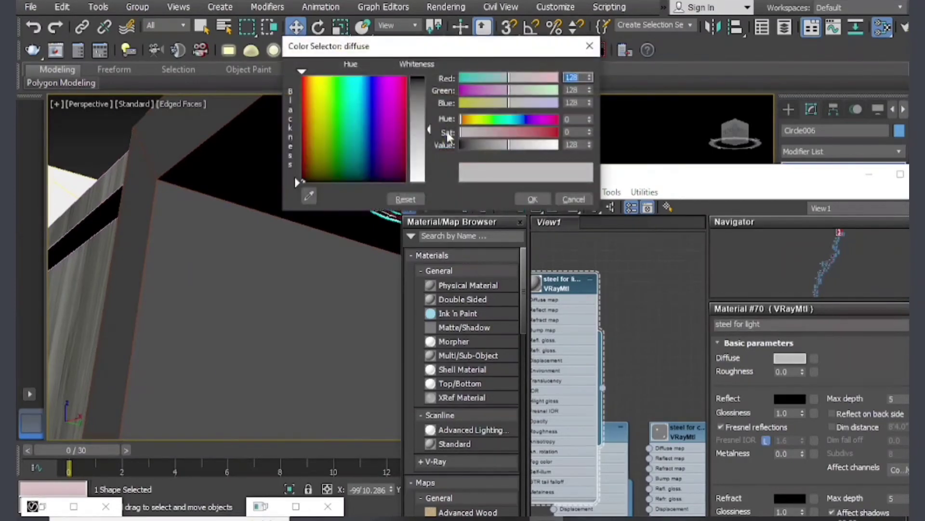
pyautogui.moveTo(534, 145); pyautogui.dragTo(425, 140)
pyautogui.click(533, 199)
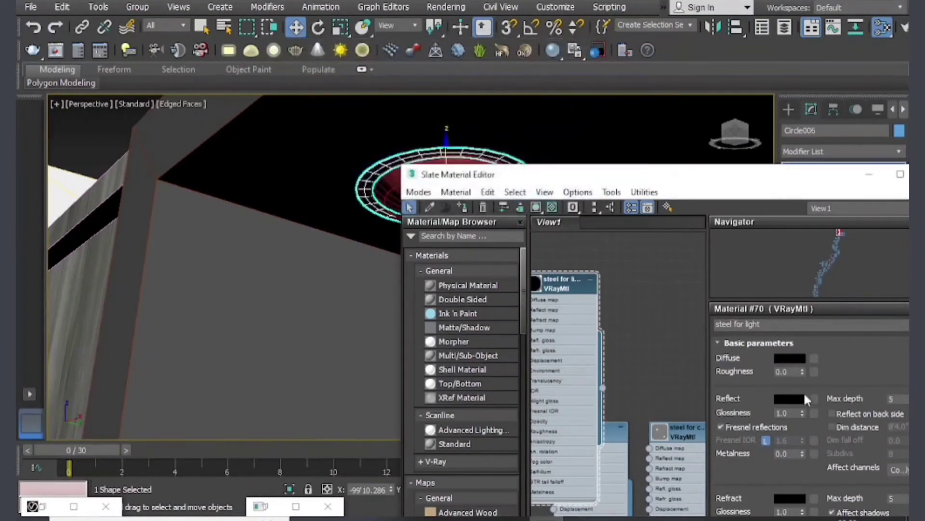
pyautogui.click(790, 398)
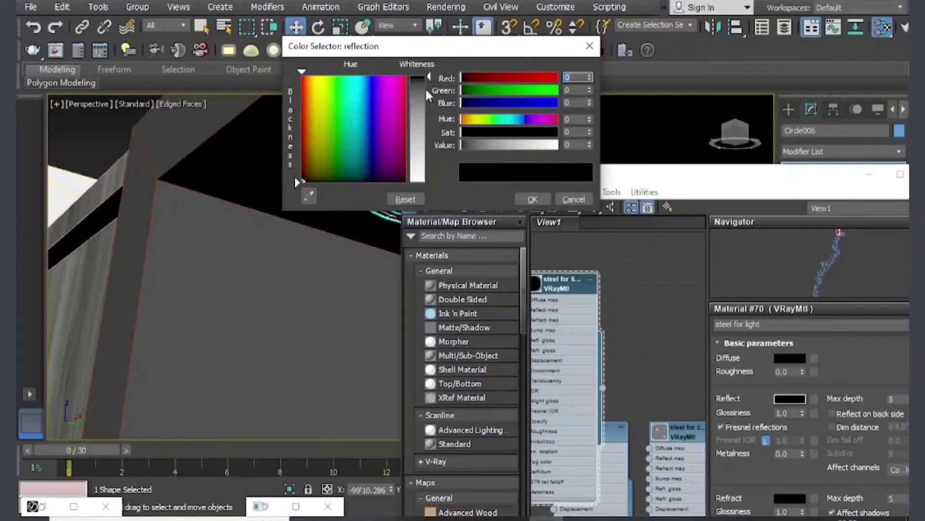
pyautogui.moveTo(427, 95); pyautogui.dragTo(493, 201)
pyautogui.click(543, 202)
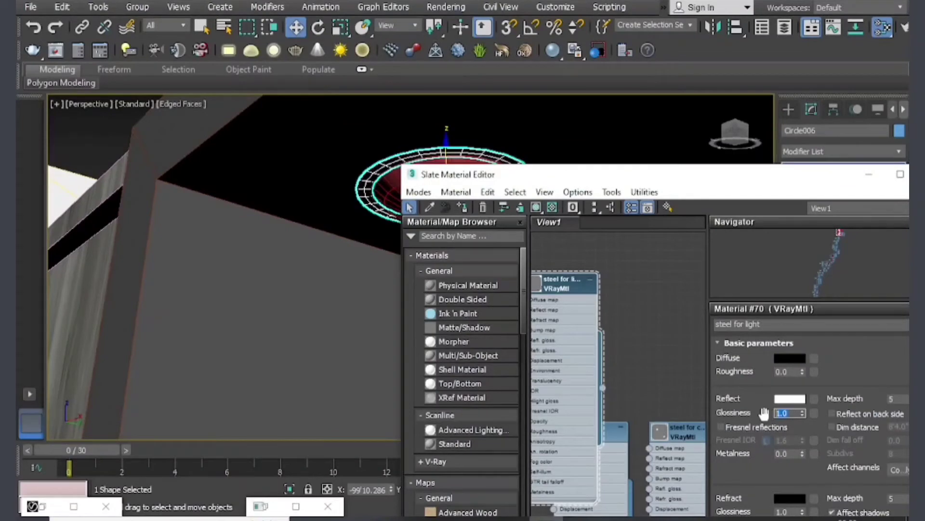
pyautogui.click(776, 416)
pyautogui.write('0.9')
# Close the material editor, select the sliced sphere bowl, and reframe the view on the light
pyautogui.click(869, 174)
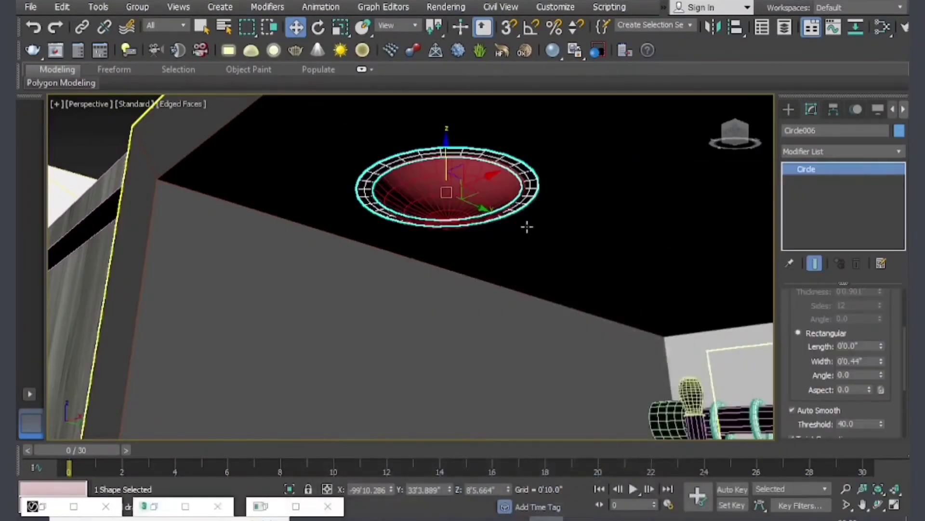
pyautogui.keyDown('alt'); pyautogui.moveTo(501, 198); pyautogui.dragTo(501, 164, button='middle'); pyautogui.keyUp('alt')
pyautogui.keyDown('alt'); pyautogui.moveTo(419, 173); pyautogui.dragTo(420, 135, button='middle'); pyautogui.keyUp('alt')
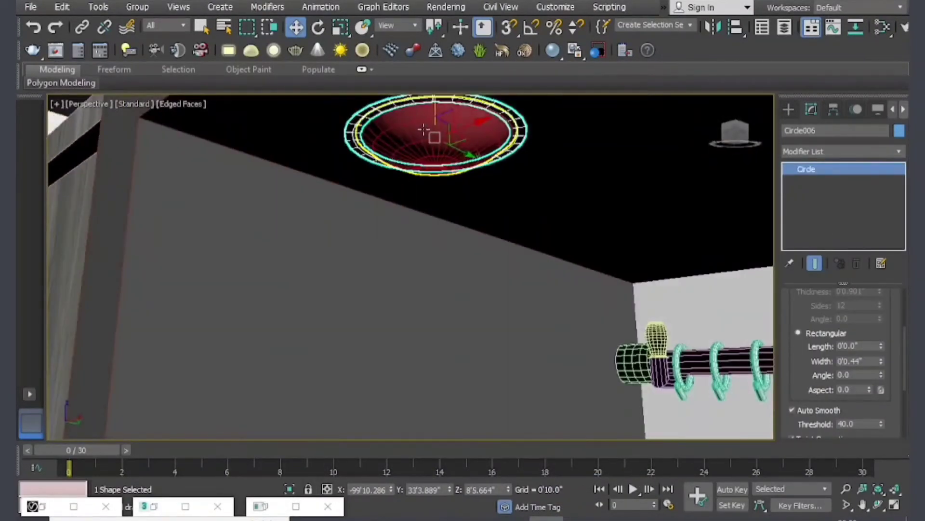
pyautogui.click(419, 129)
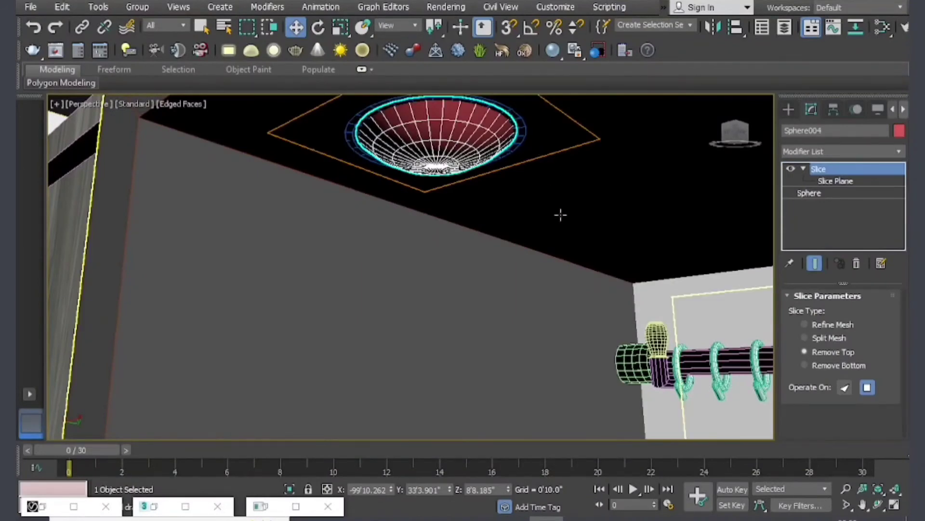
pyautogui.scroll(-3, 560, 213)
pyautogui.moveTo(559, 263)
pyautogui.mouseDown(button='middle')
pyautogui.moveTo(536, 244)
pyautogui.moveTo(554, 265)
pyautogui.mouseUp(button='middle')
pyautogui.scroll(3, 554, 204)
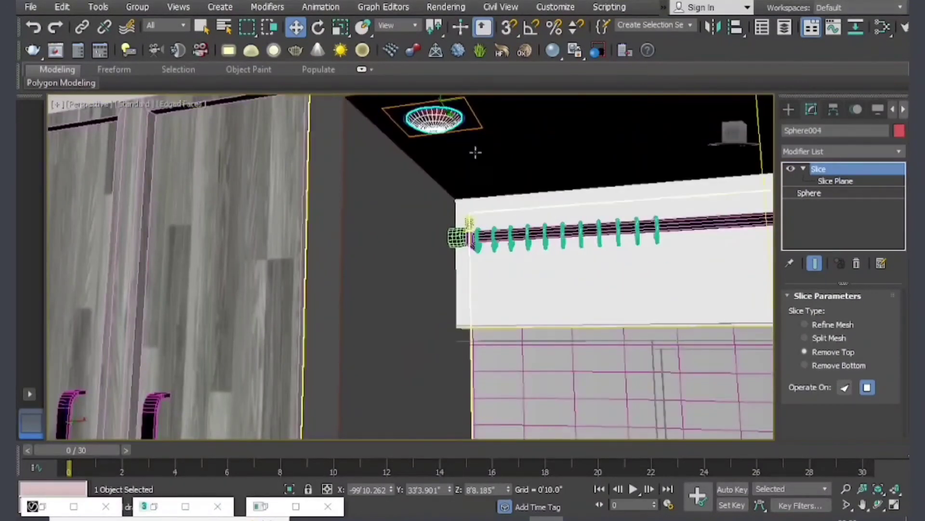
pyautogui.moveTo(475, 149); pyautogui.dragTo(462, 211, button='middle')
# Create a VRayLightMtl, assign it to the bowl, and set its colour intensity to 100
pyautogui.press('m')
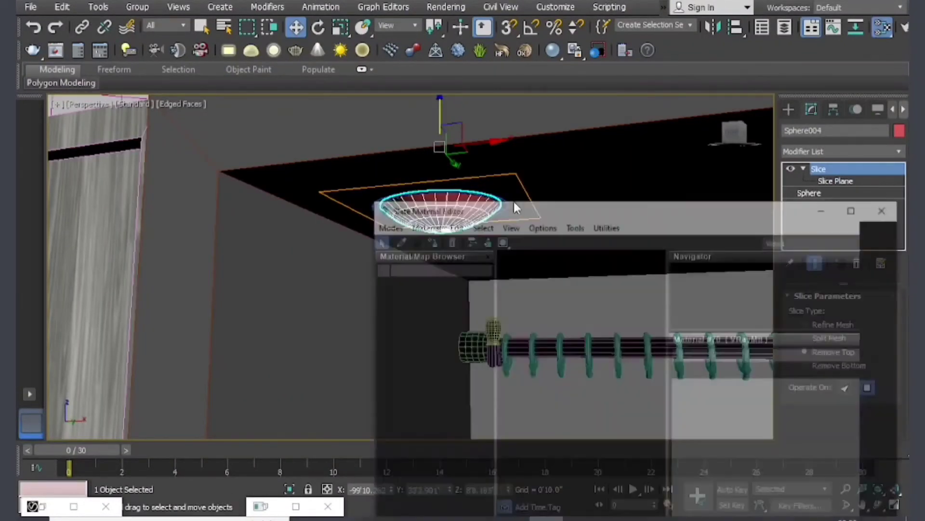
pyautogui.rightClick(633, 280)
pyautogui.moveTo(802, 319)
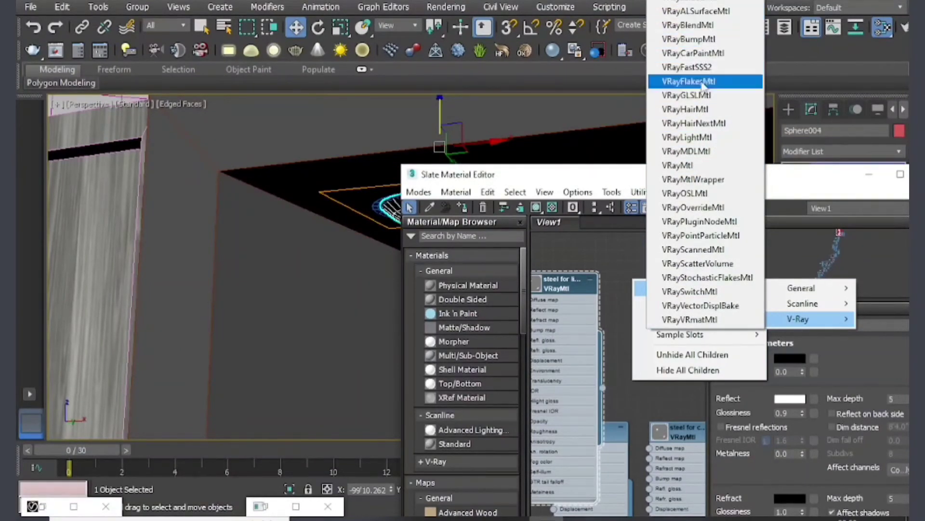
pyautogui.click(705, 143)
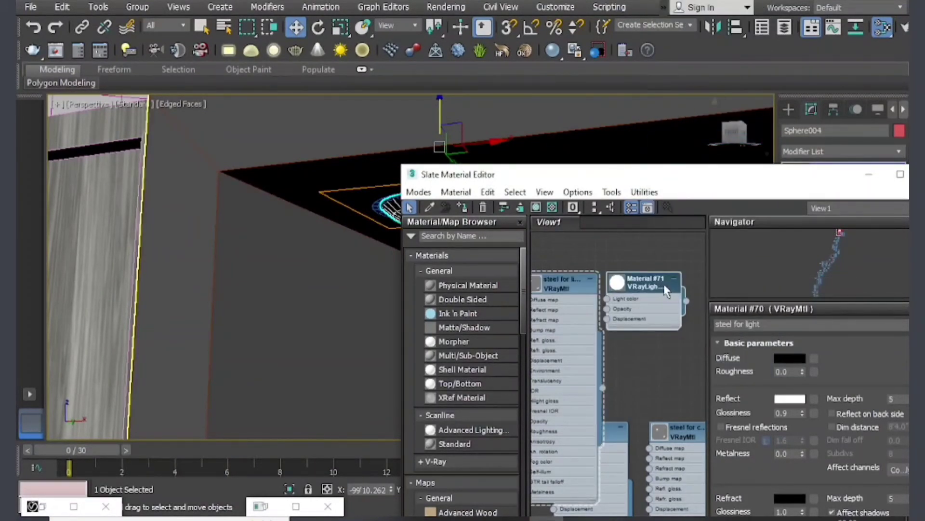
pyautogui.doubleClick(665, 291)
pyautogui.rightClick(657, 288)
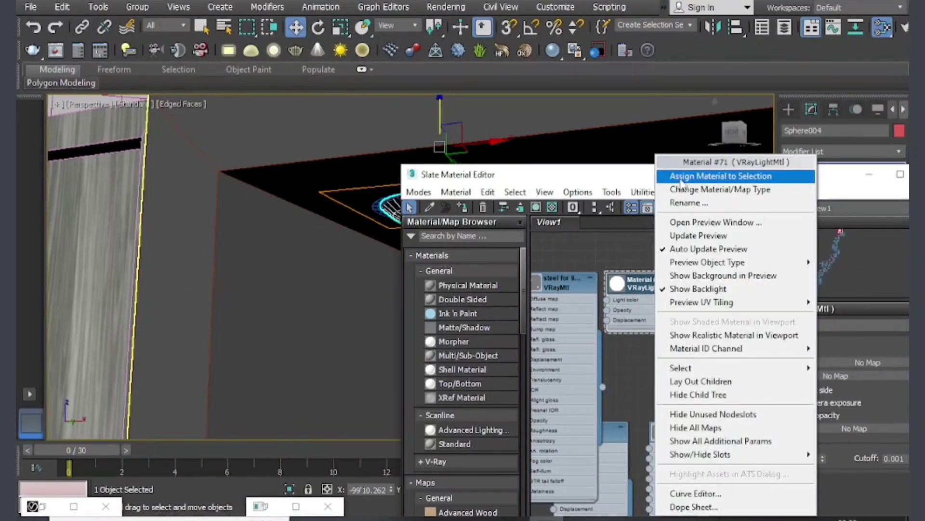
pyautogui.click(701, 174)
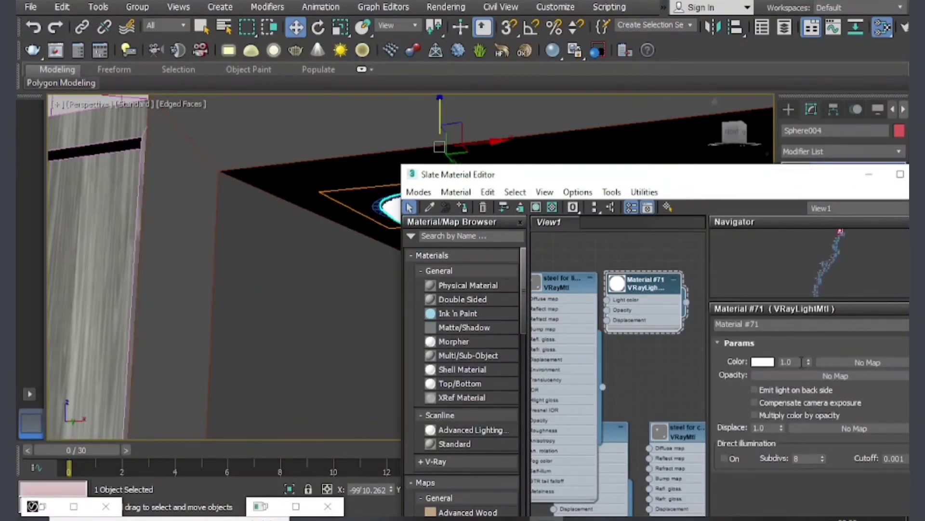
pyautogui.write('100')
pyautogui.click(869, 174)
# Group the bowl and its steel rim as Group019
pyautogui.hotkey('alt', 'w')
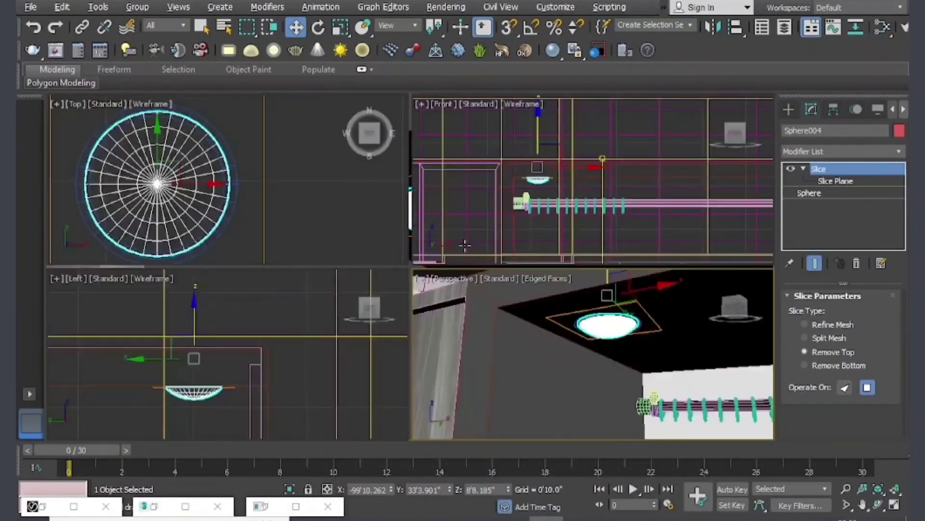
pyautogui.keyDown('ctrl'); pyautogui.click(230, 169); pyautogui.keyUp('ctrl')
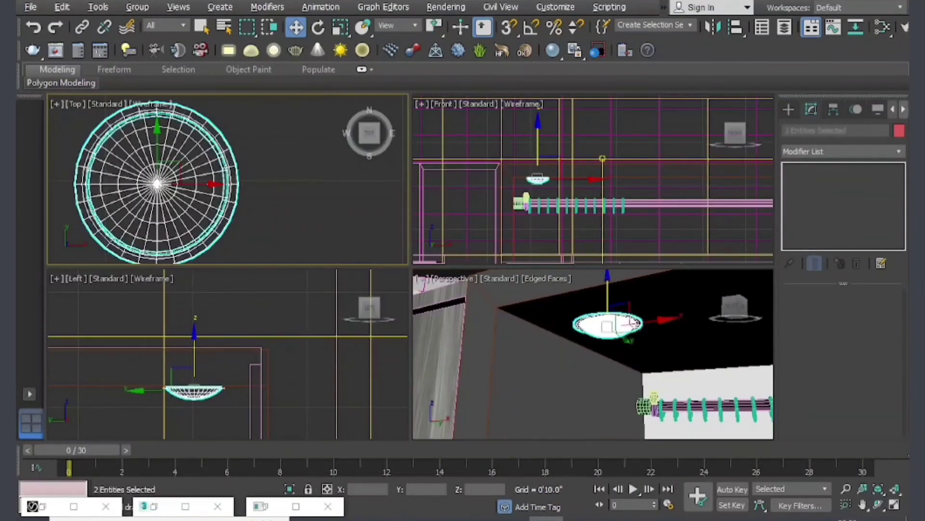
pyautogui.click(144, 10)
pyautogui.click(145, 33)
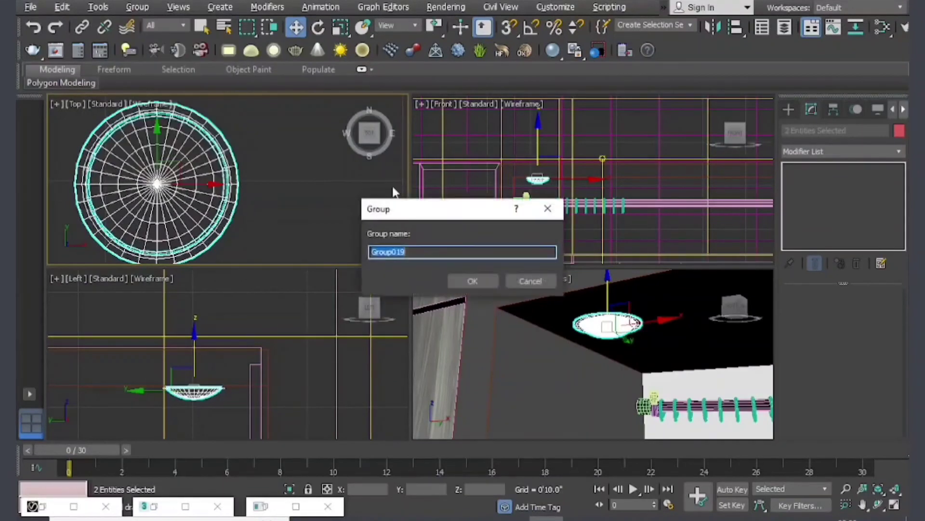
pyautogui.click(451, 281)
# Shift-copy the fixture along the ceiling, then copy both lights across the room to make four
pyautogui.scroll(-3, 273, 206)
pyautogui.scroll(-3, 267, 202)
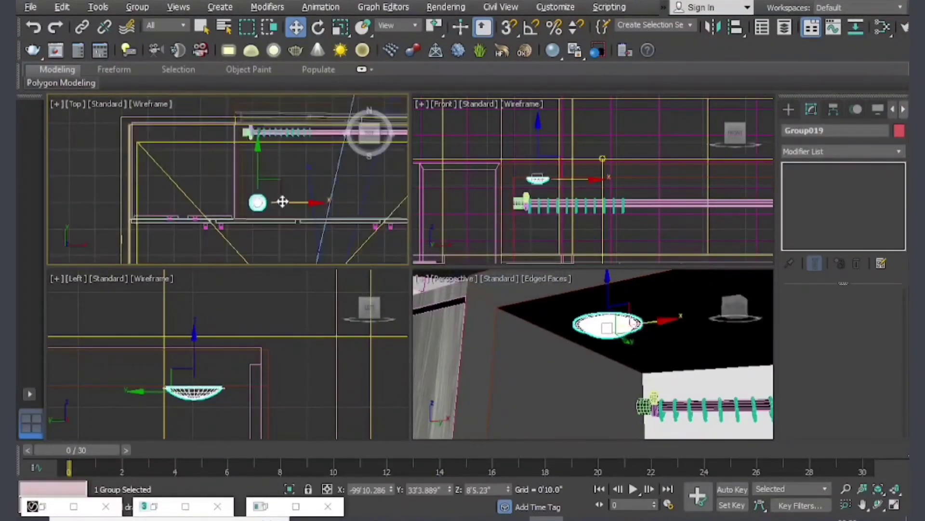
pyautogui.keyDown('shift'); pyautogui.moveTo(258, 161); pyautogui.dragTo(257, 114); pyautogui.keyUp('shift')
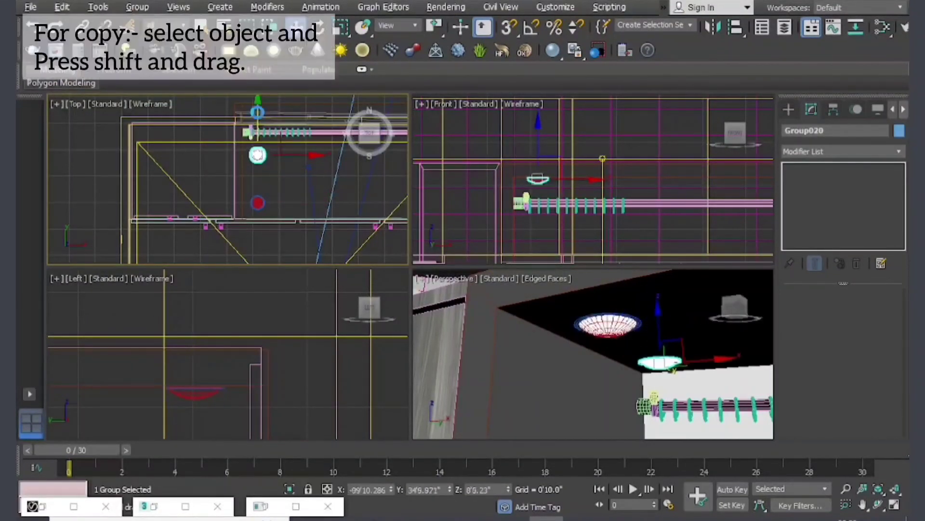
pyautogui.click(461, 314)
pyautogui.moveTo(276, 193); pyautogui.dragTo(219, 198, button='middle')
pyautogui.keyDown('ctrl'); pyautogui.click(232, 202); pyautogui.keyUp('ctrl')
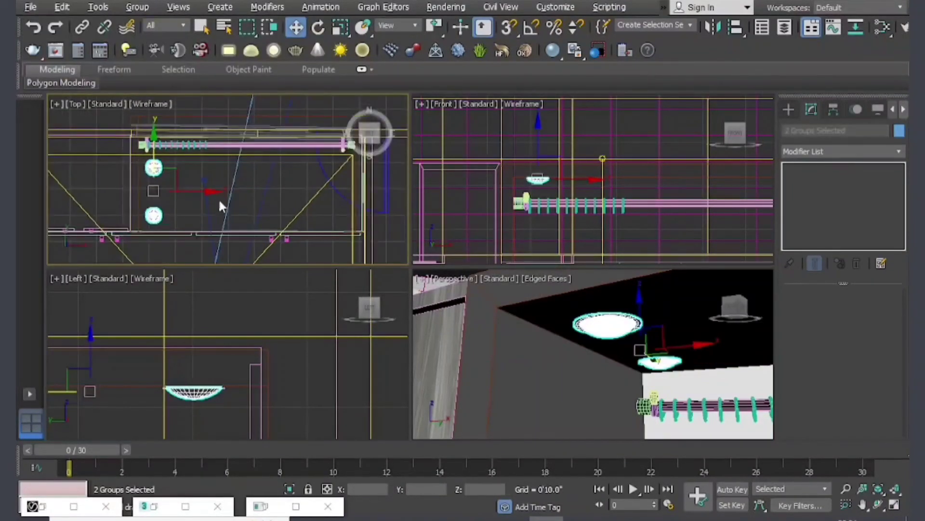
pyautogui.keyDown('shift'); pyautogui.moveTo(212, 193); pyautogui.dragTo(383, 194); pyautogui.keyUp('shift')
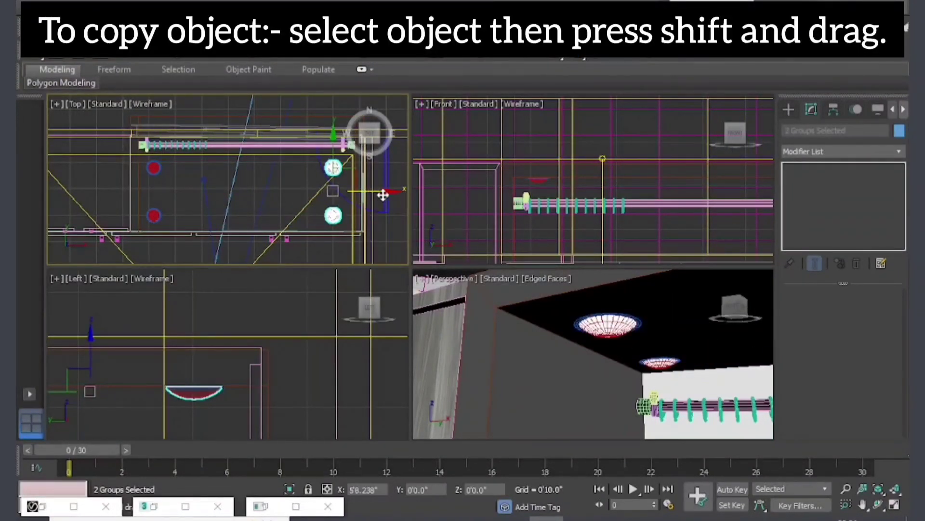
pyautogui.click(463, 314)
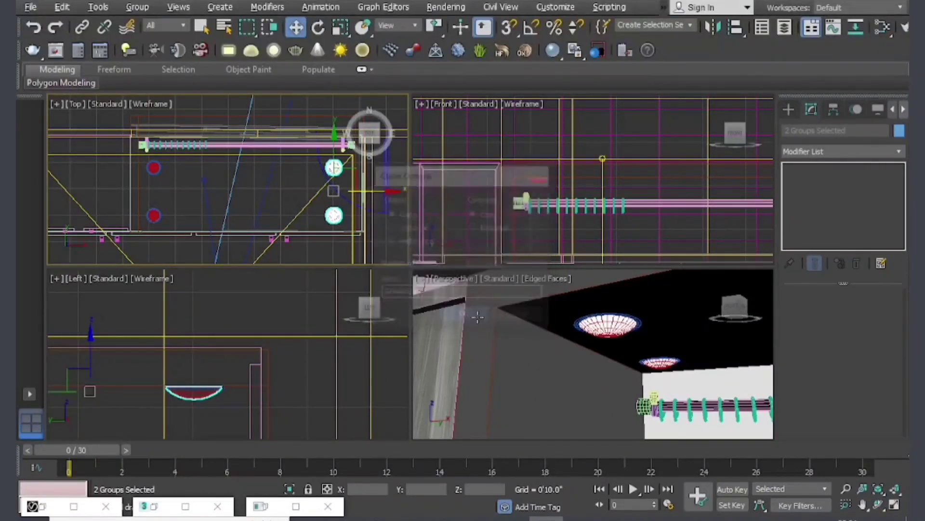
# Maximize the Perspective view and render the room with F9
pyautogui.moveTo(657, 354); pyautogui.dragTo(634, 336, button='middle')
pyautogui.hotkey('alt', 'w')
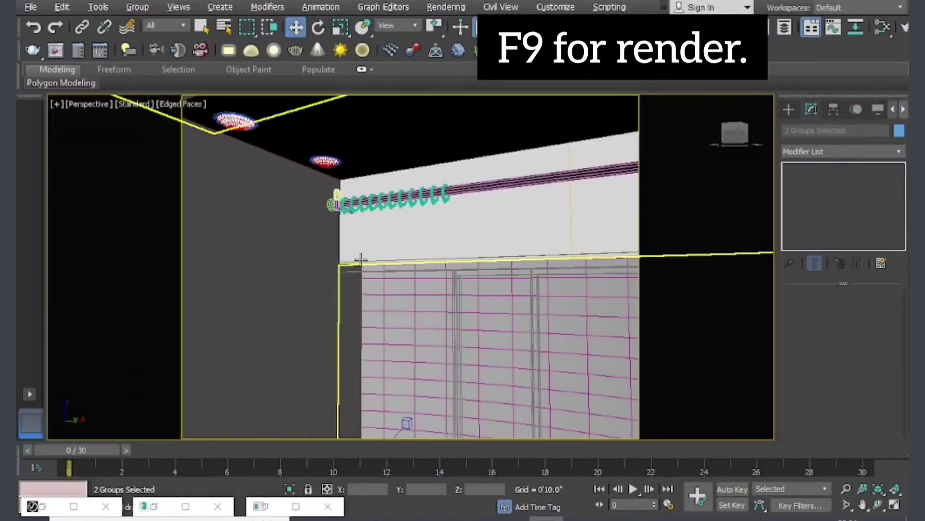
pyautogui.press('F9')
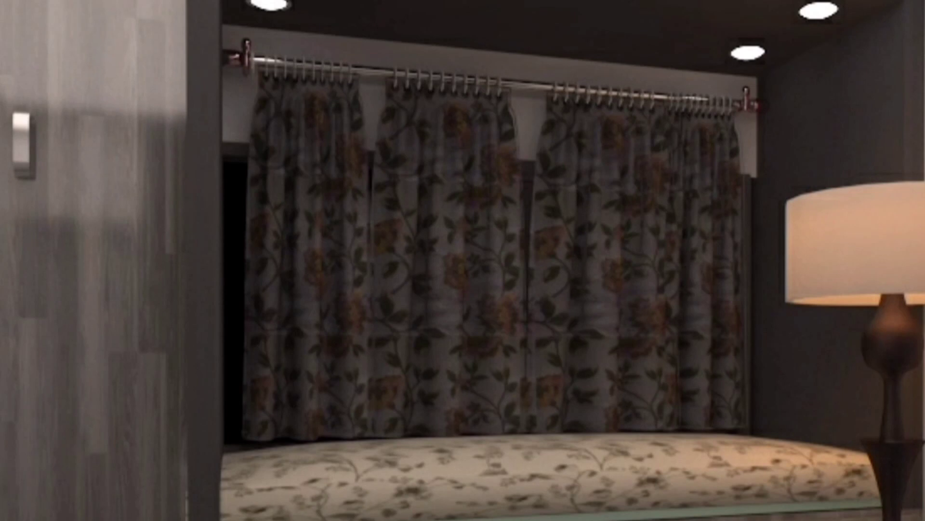